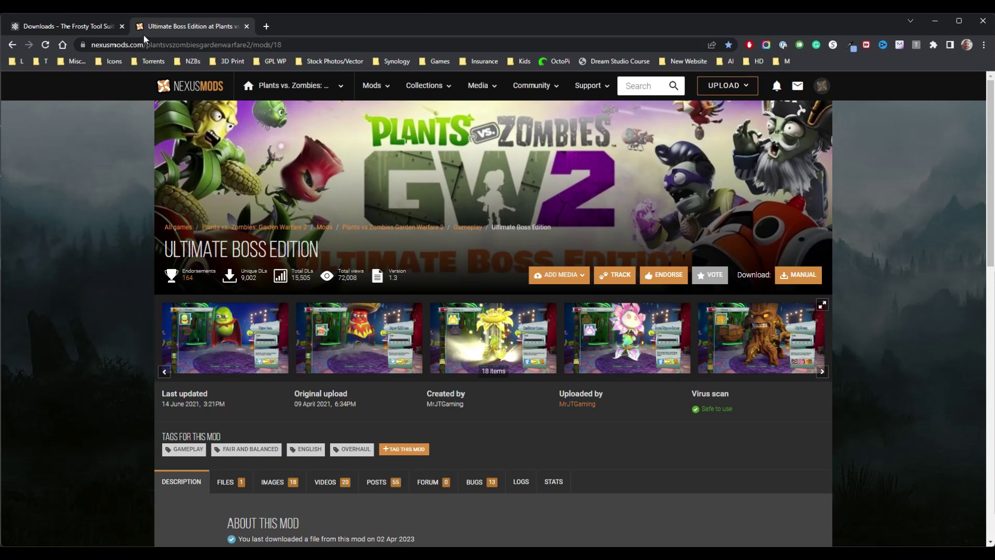
left_click(148, 45)
left_click(187, 45)
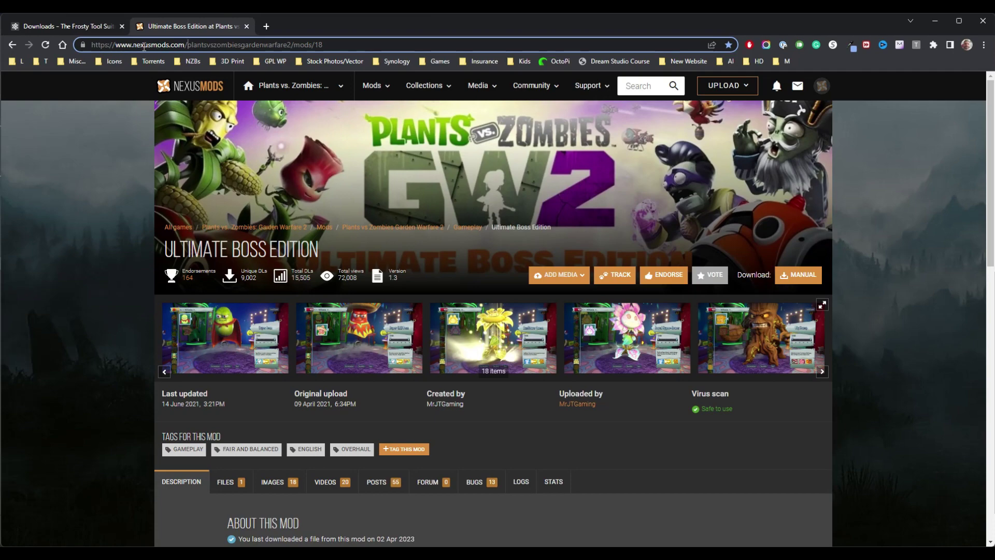
left_click(111, 228)
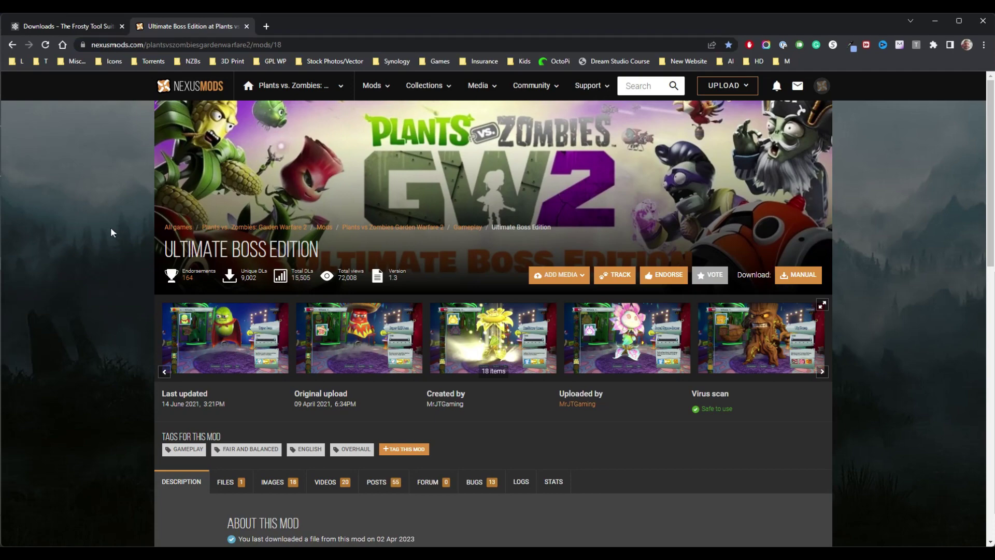
scroll(259, 259, "down", 3)
scroll(246, 248, "up", 3)
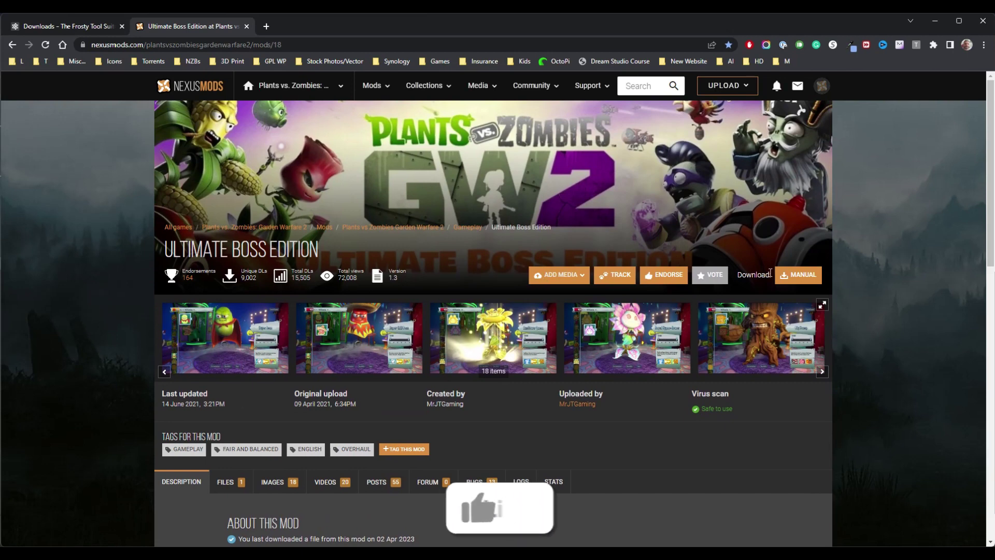
Download the Ultimate Boss Edition mod manually, close the download notice, and switch to the Frosty Tool Suite downloads page.
left_click(801, 279)
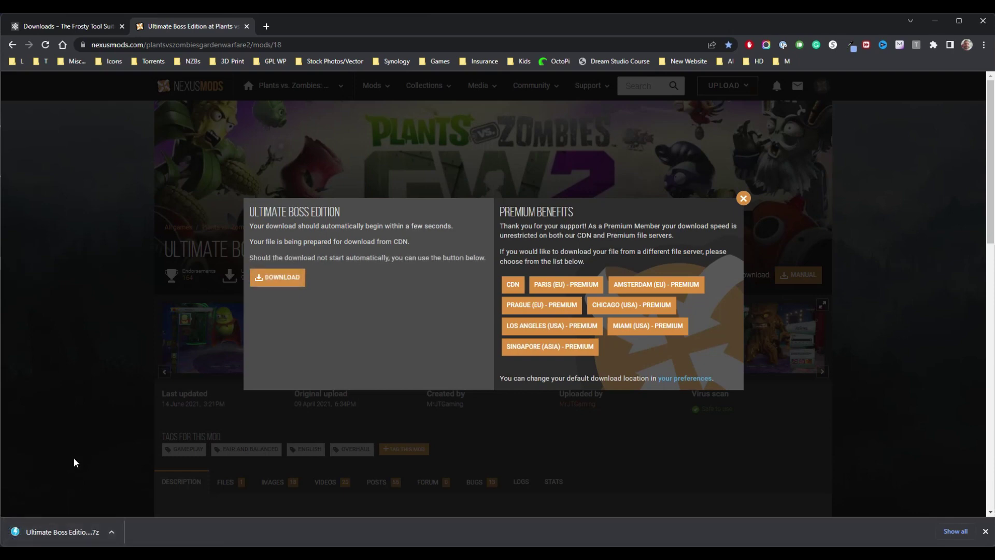
left_click(743, 198)
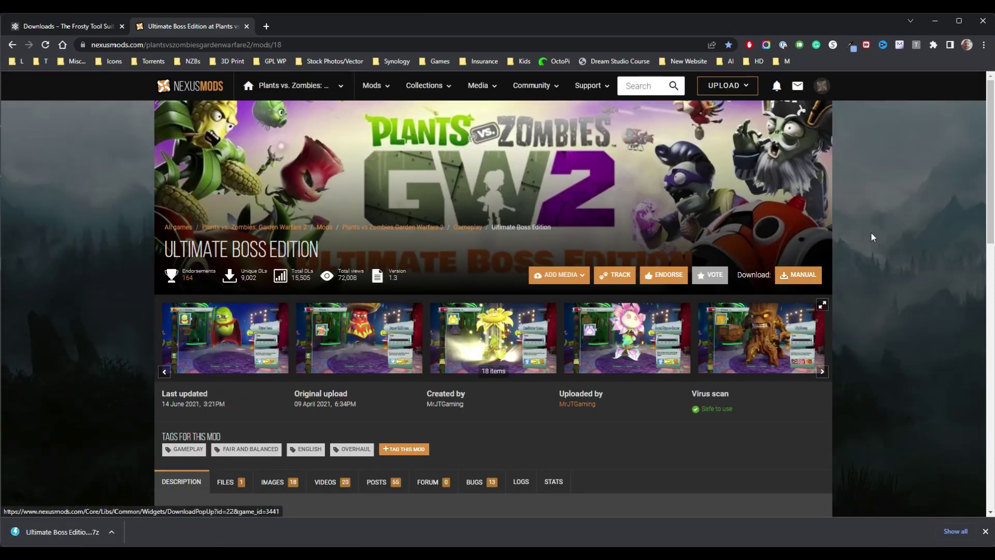
left_click(74, 25)
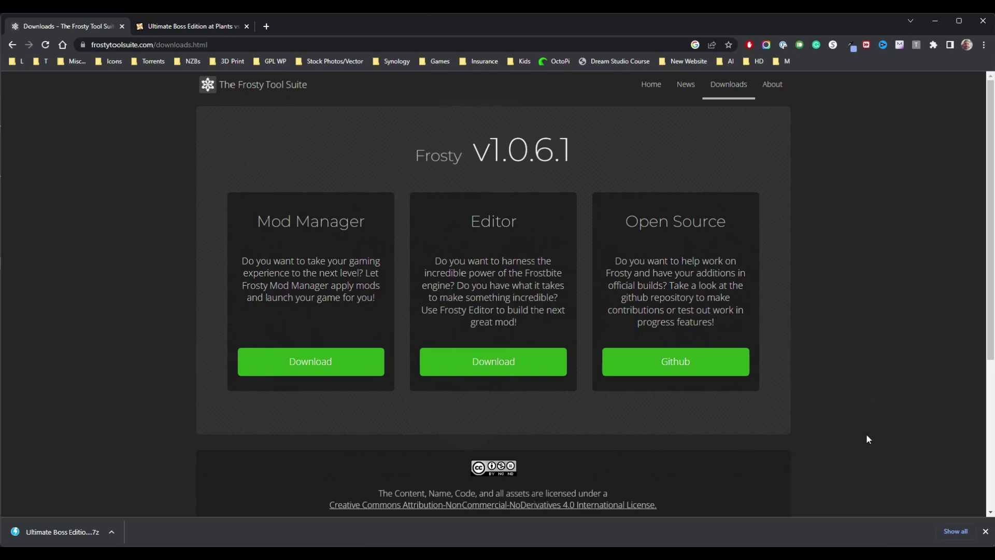
Minimize the browser and Steam, then open Frosty Mod Manager from the desktop and enlarge its window.
left_click(936, 23)
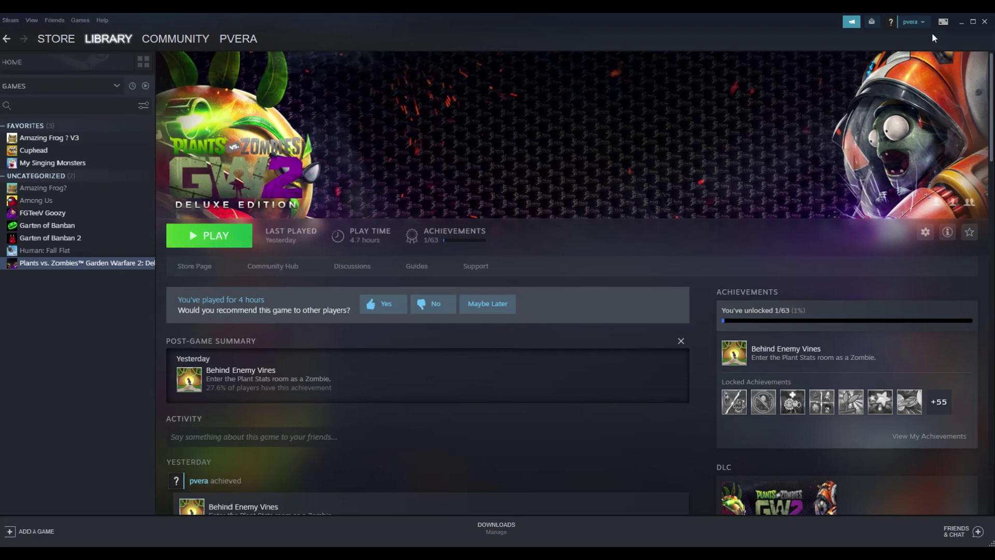
left_click(959, 20)
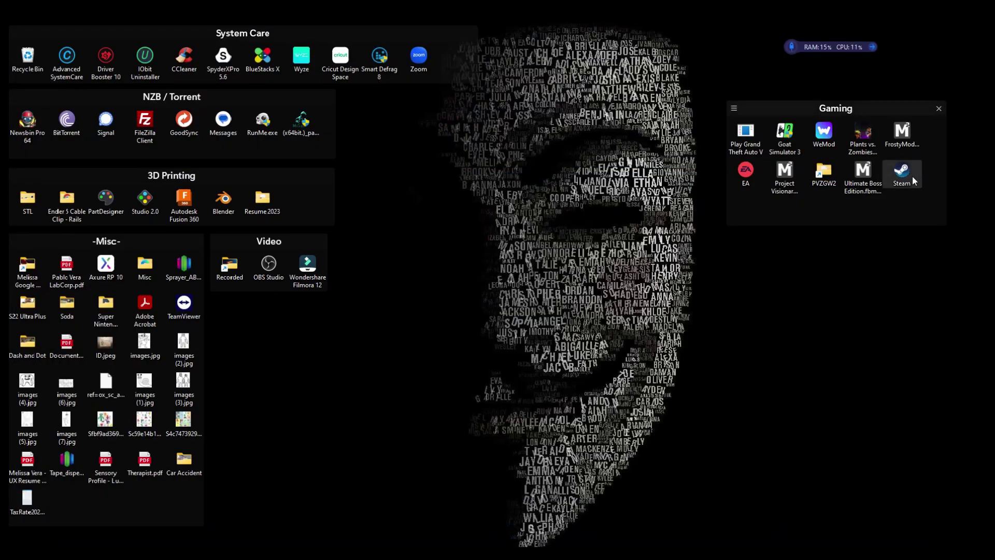
double_click(909, 136)
left_click_drag(416, 62, 416, 56)
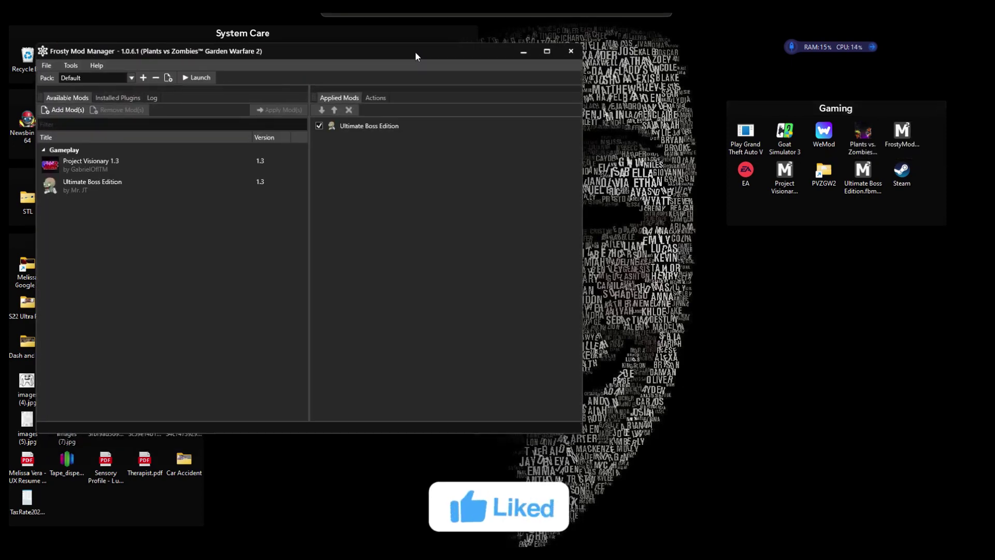
left_click_drag(581, 433, 687, 504)
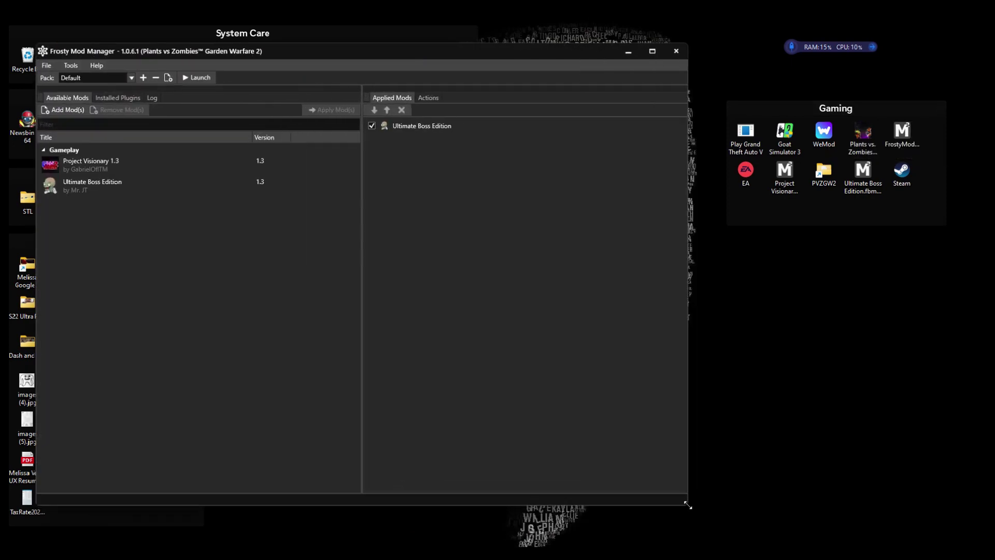
Go to the game selection in Frosty Mod Manager and start adding a new game executable.
left_click(46, 67)
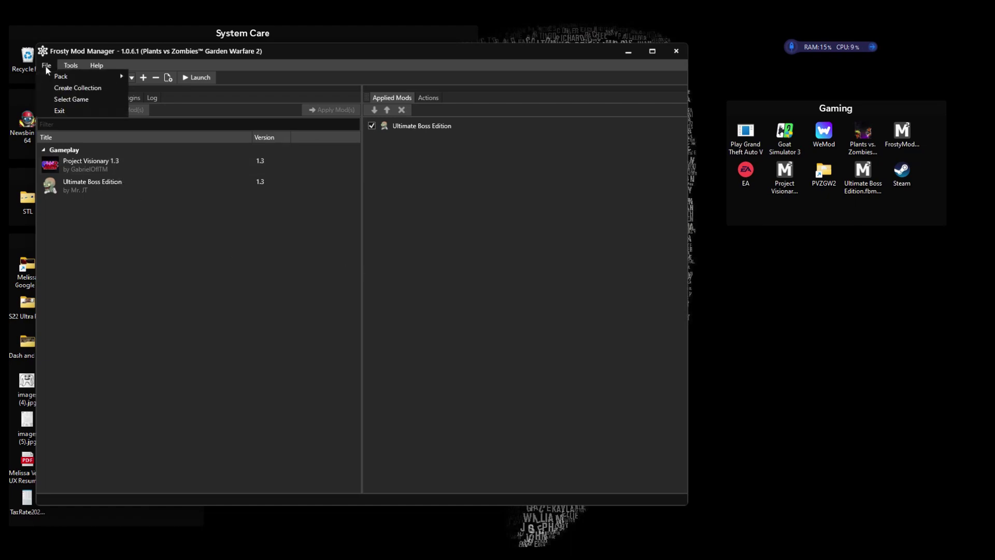
left_click(70, 98)
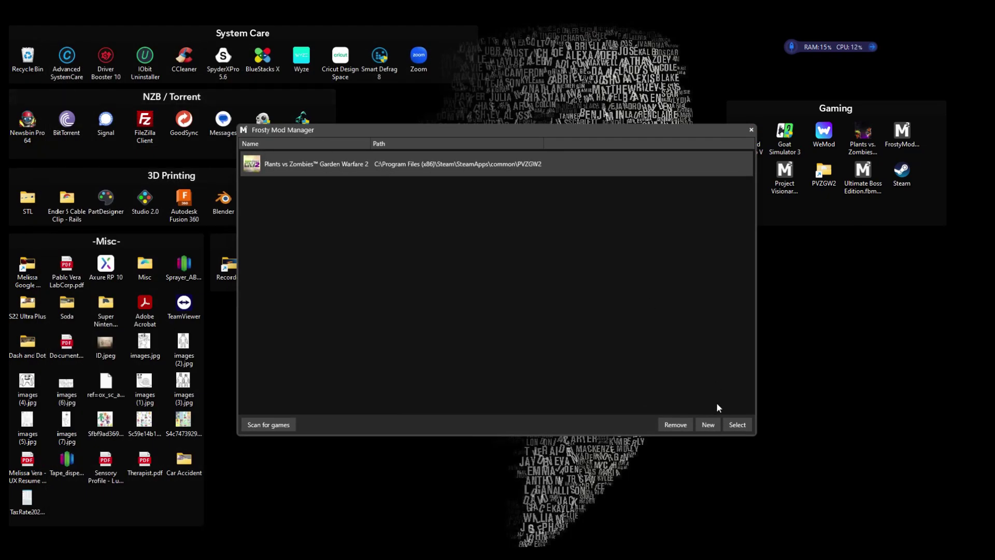
left_click(712, 428)
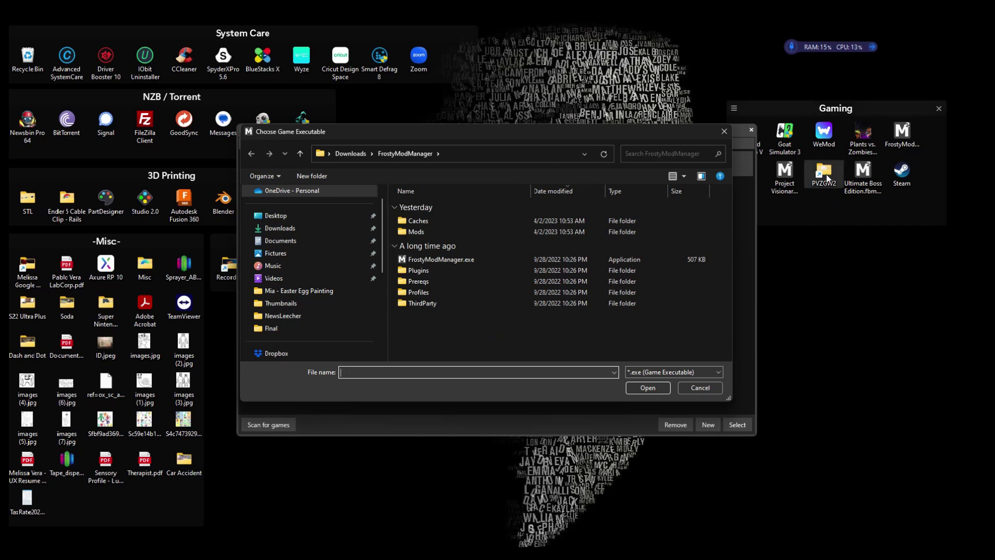
Switch to Steam and open the local files folder of Plants vs. Zombies Garden Warfare 2.
double_click(909, 177)
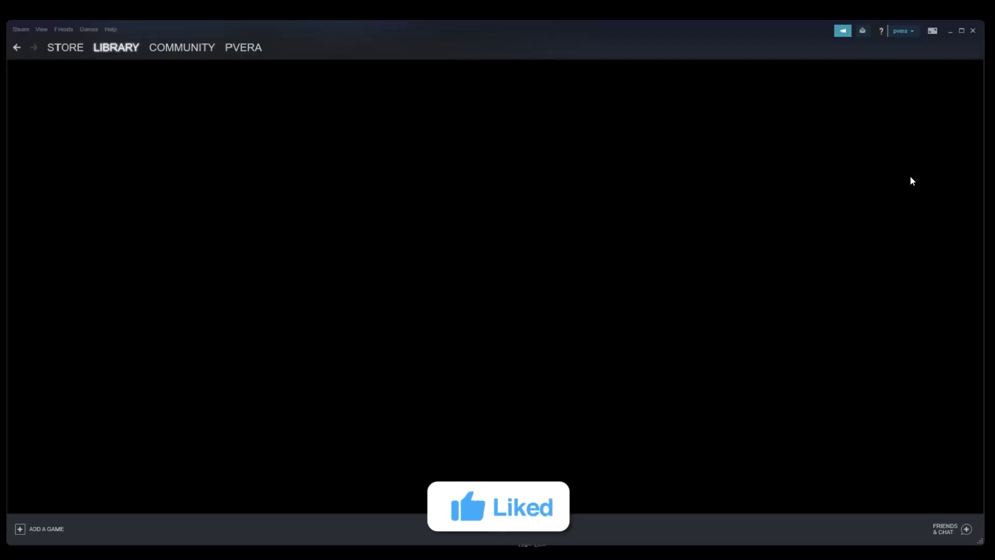
left_click(926, 233)
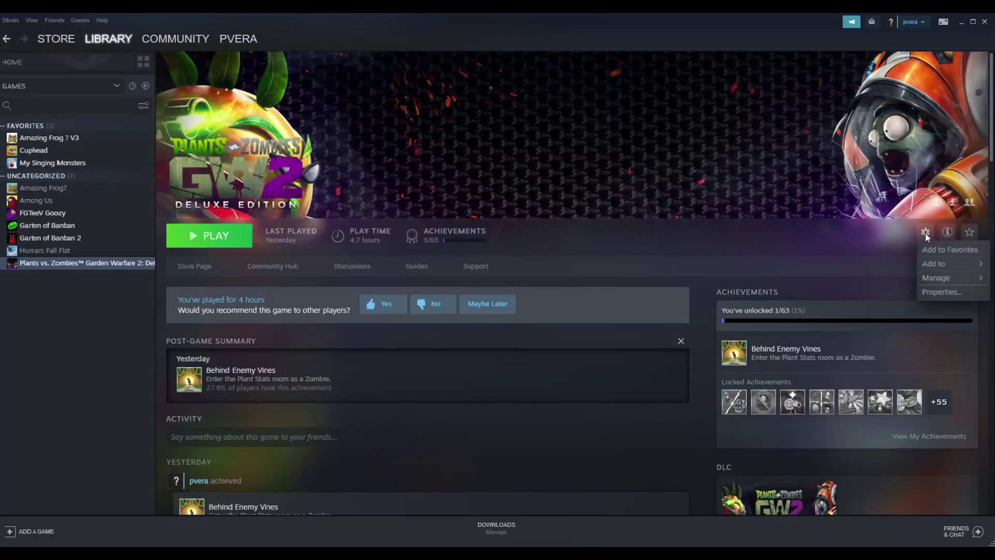
mouse_move(949, 278)
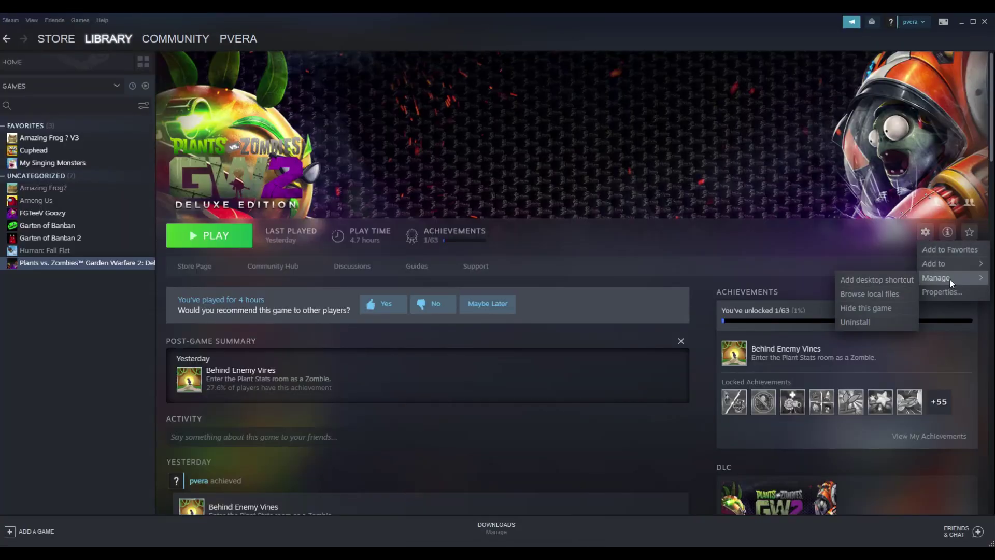
left_click(896, 293)
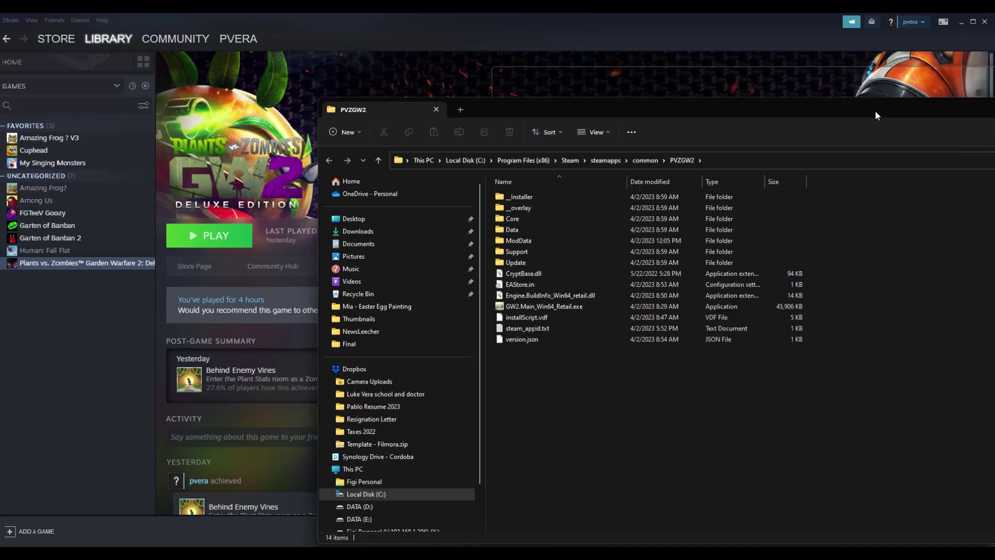
Select GW2.Main_Win64_Retail.exe in the PVZGW2 folder and copy the folder's path.
left_click_drag(867, 103, 579, 77)
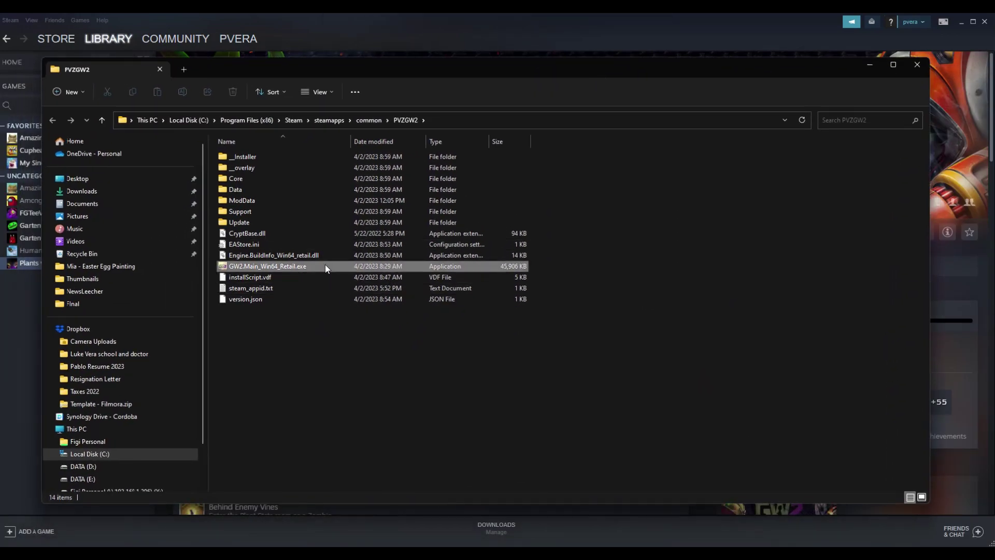
left_click(325, 266)
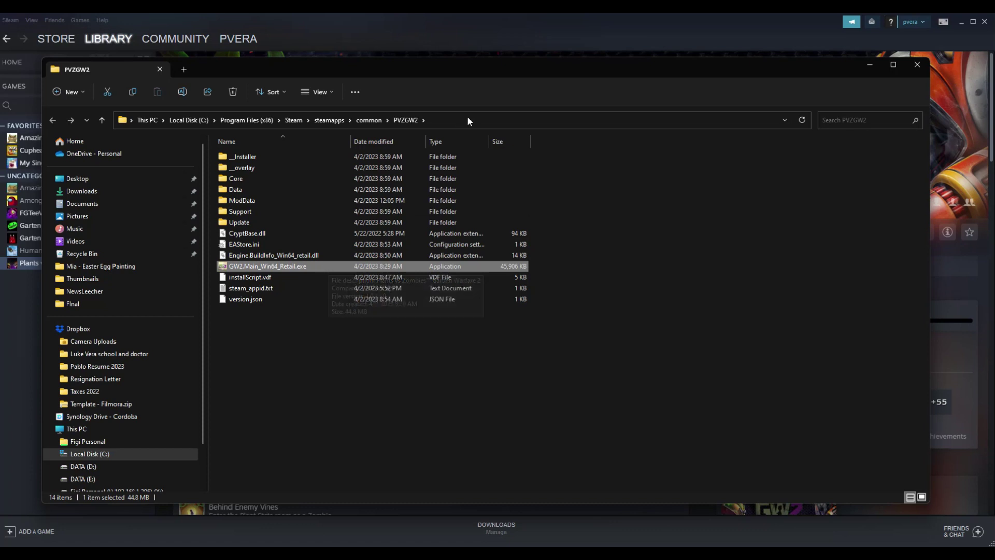
left_click(488, 118)
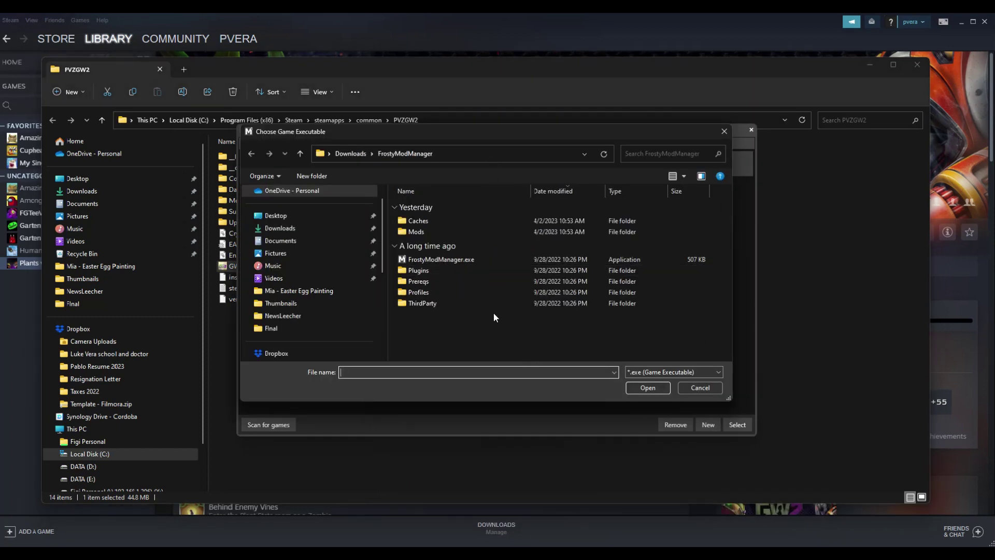
Try to add GW2.Main_Win64_Retail.exe from C:\Program Files (x86)\Steam\steamapps\common\PVZGW2 as a game in Frosty Mod Manager.
type("C:\\Program Files (x86)\\Steam\\steamapps\\common\\PVZGW2")
key("Return")
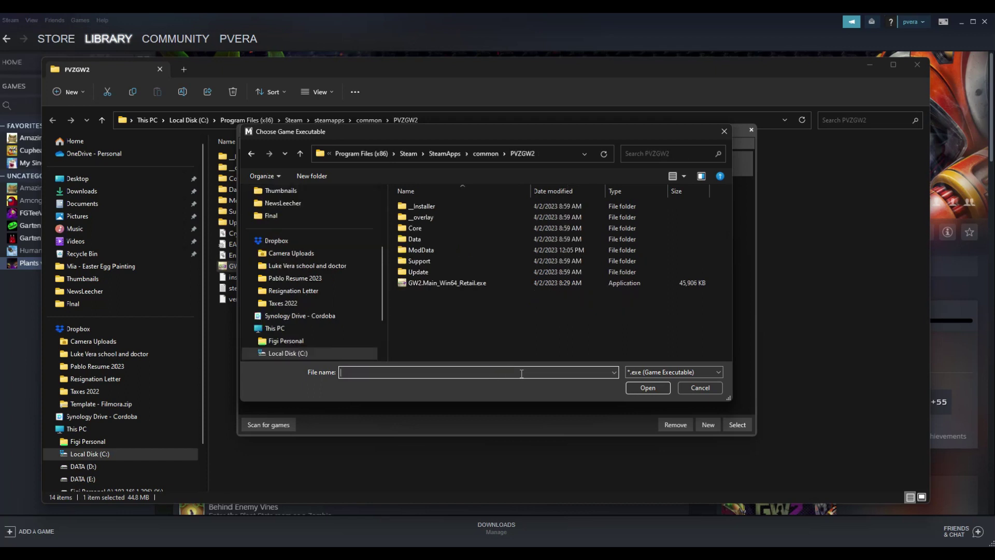
left_click(452, 284)
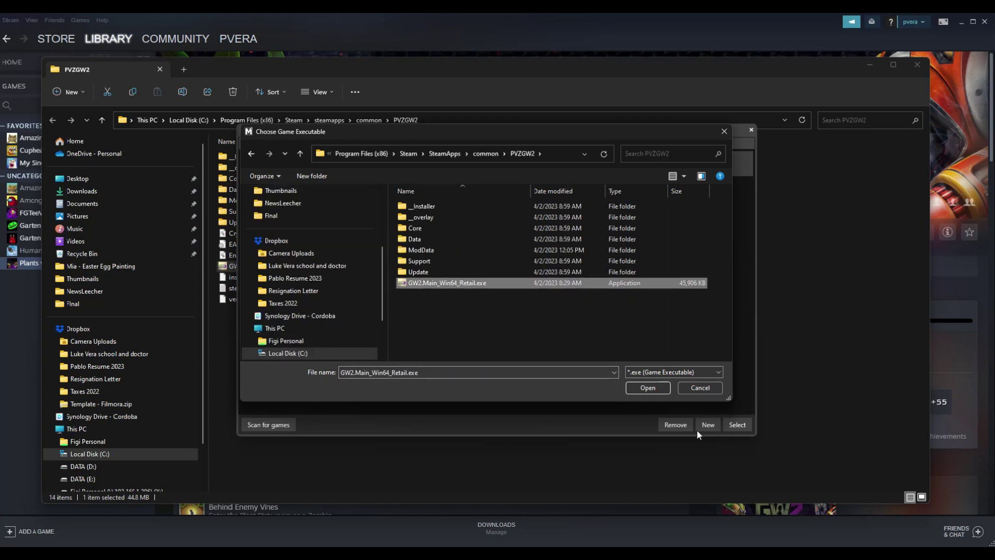
key("Return")
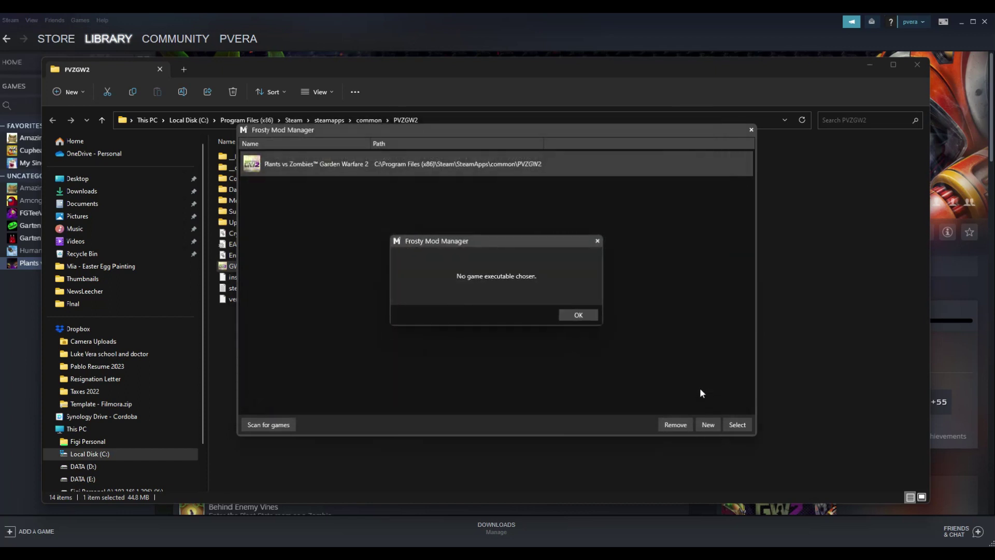
left_click(585, 319)
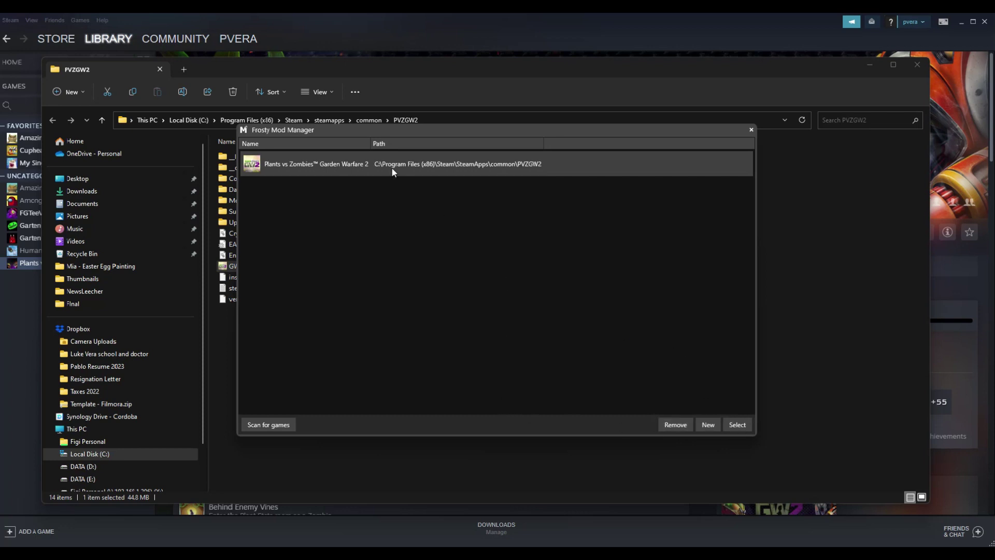
Load the listed Plants vs Zombies Garden Warfare 2 game in Frosty Mod Manager and dismiss the exception message.
left_click(736, 425)
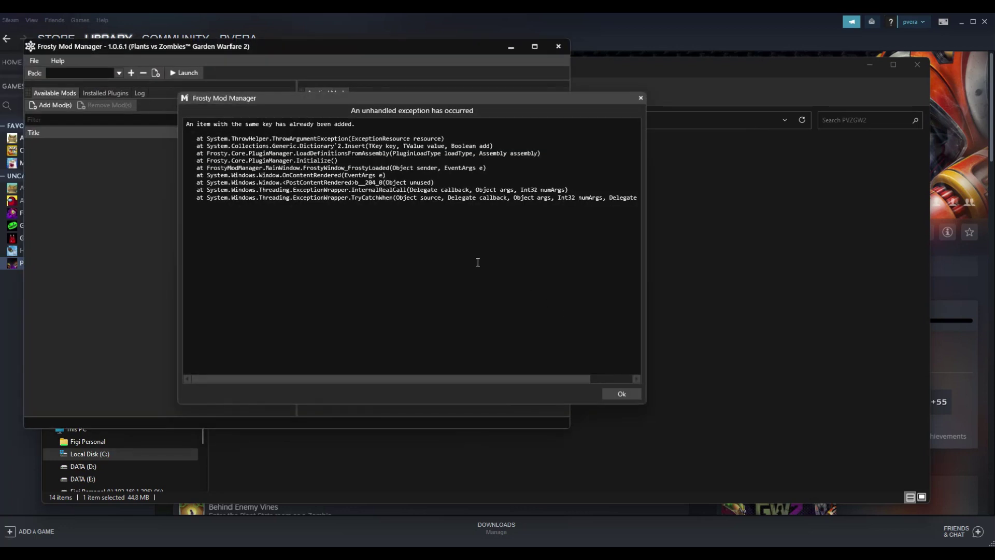
left_click(625, 393)
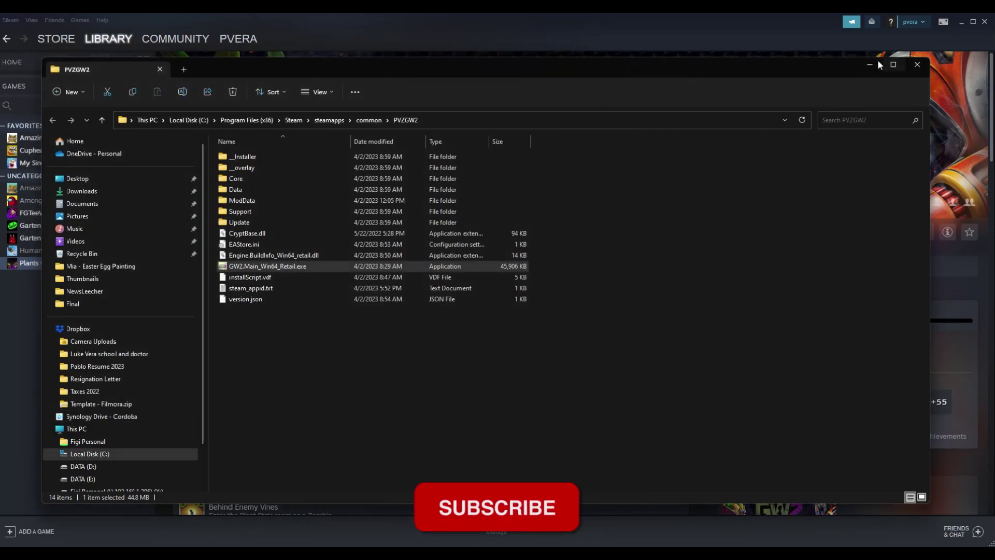
Minimize the Steam and PVZGW2 folder windows and enlarge the Frosty Mod Manager window.
left_click(959, 23)
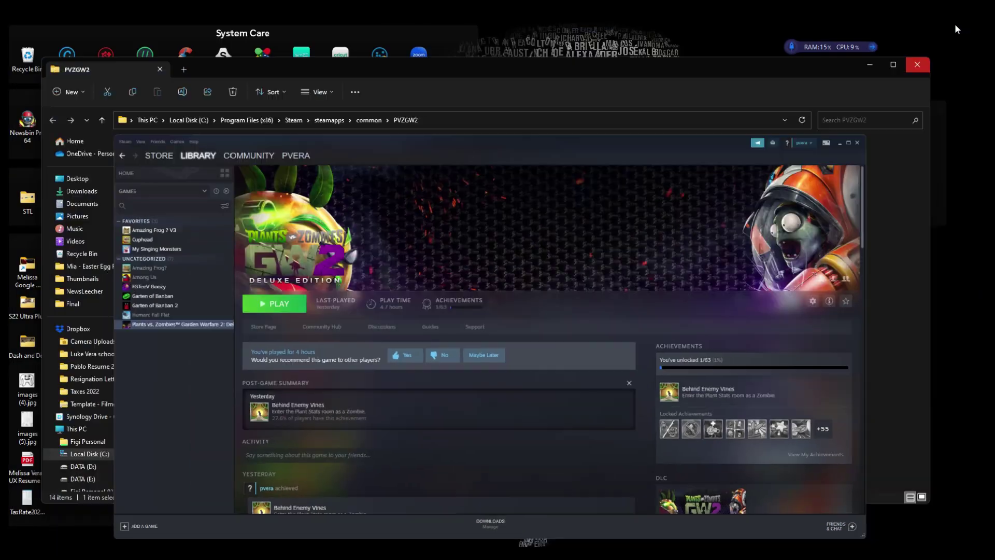
left_click(870, 66)
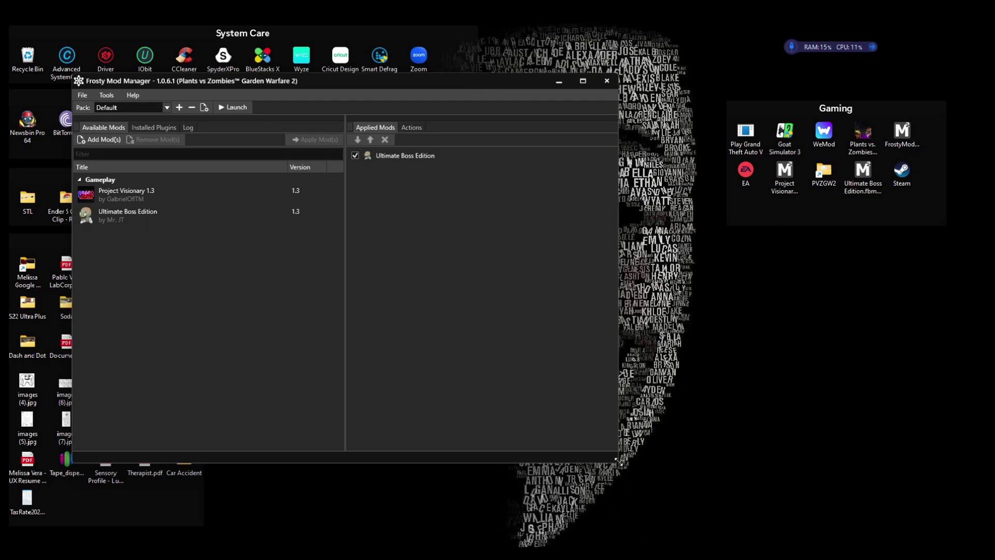
left_click_drag(619, 461, 729, 494)
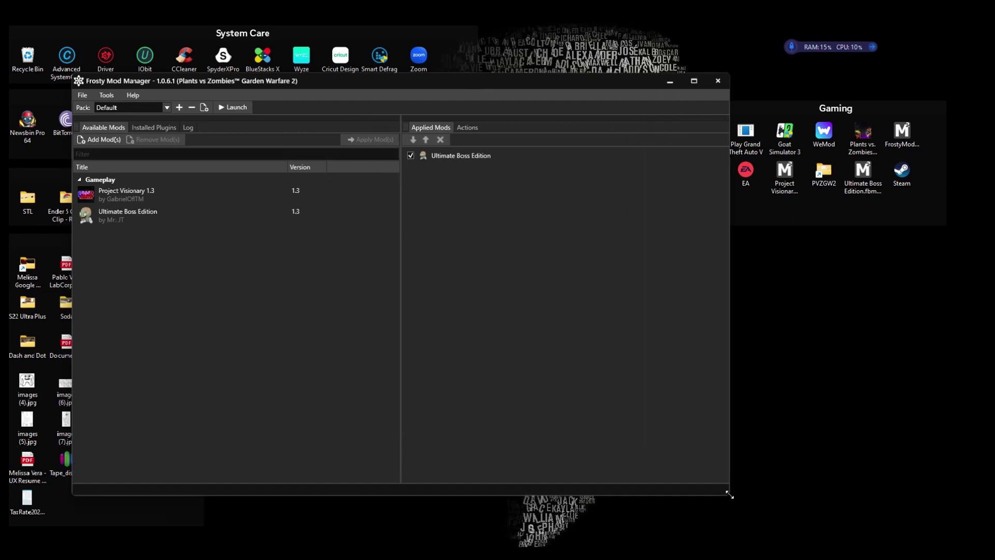
Add the mod file Ultimate Boss Edition.fbmod from the Desktop and select Ultimate Boss Edition among the available mods.
left_click(102, 141)
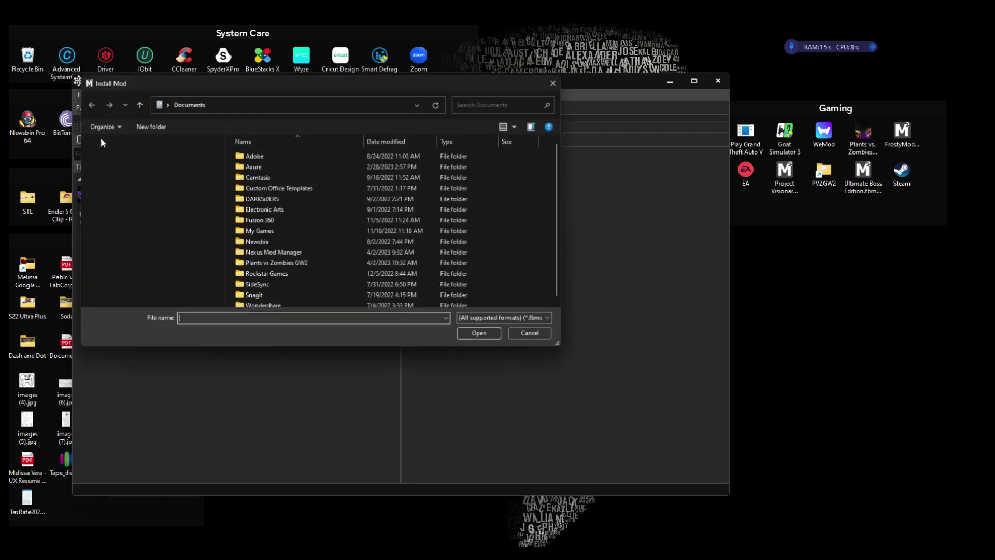
left_click(127, 165)
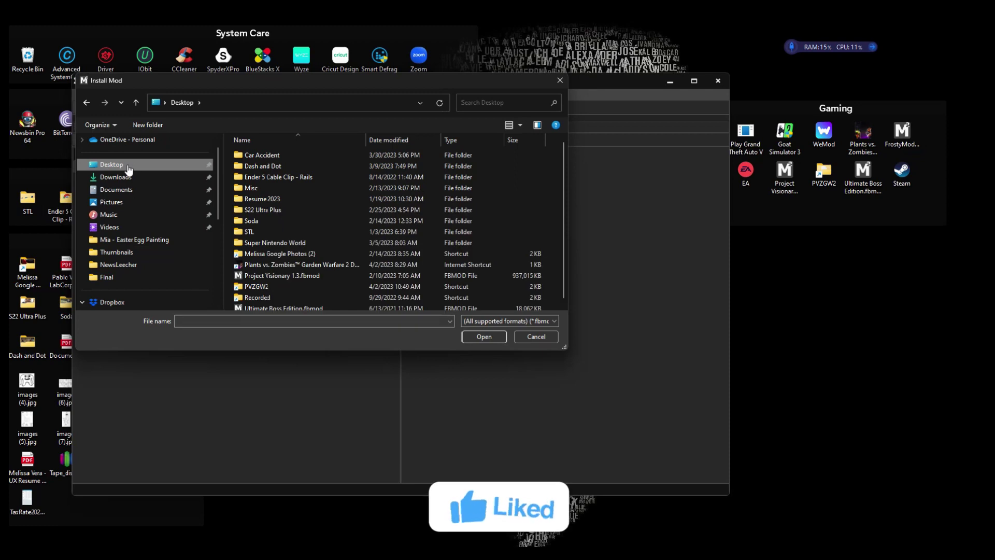
left_click(284, 277)
scroll(285, 280, "down", 1)
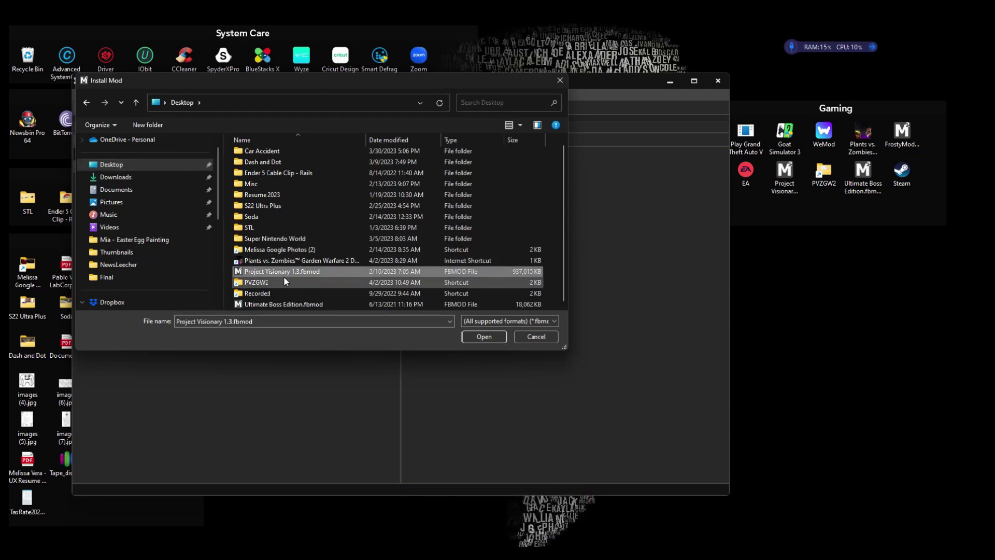
left_click(299, 306)
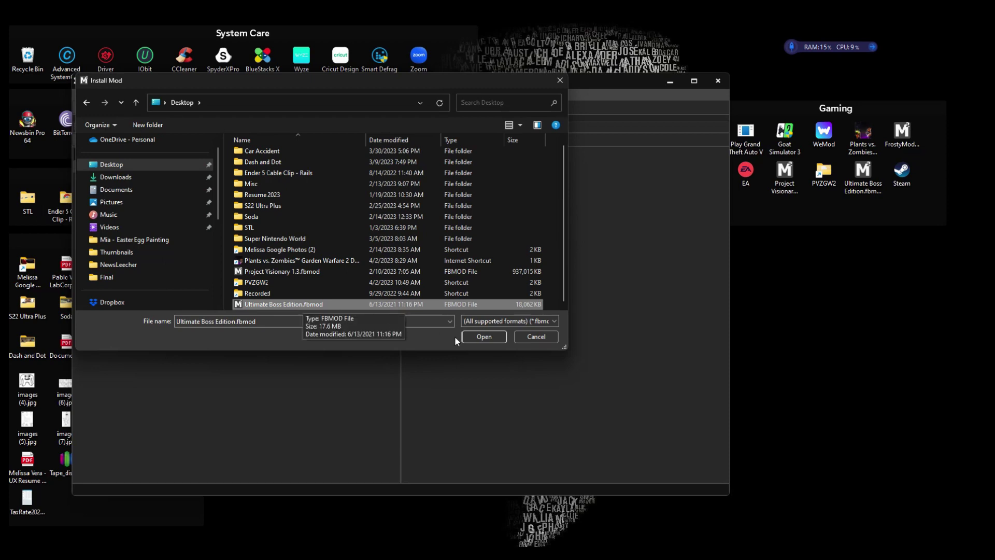
left_click(481, 337)
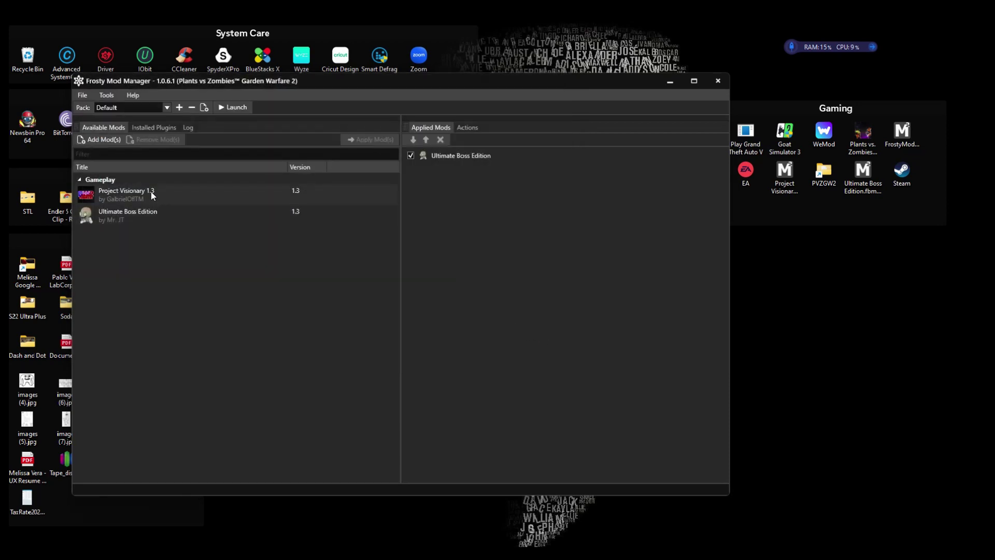
left_click(192, 221)
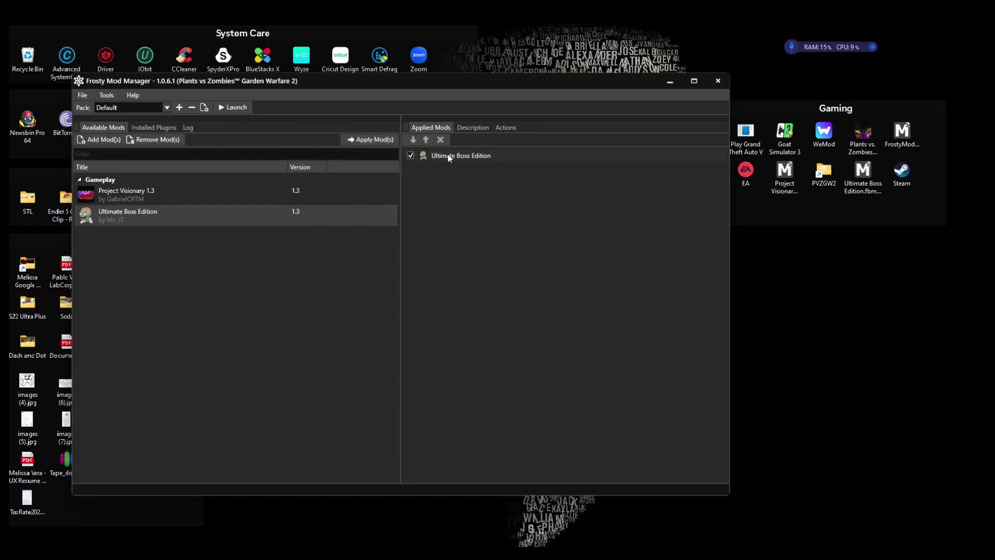
Try the Origin, EADesktop, Steam and EpicGamesLauncher platforms in the launch options, and close the options without saving.
left_click(412, 156)
left_click(106, 95)
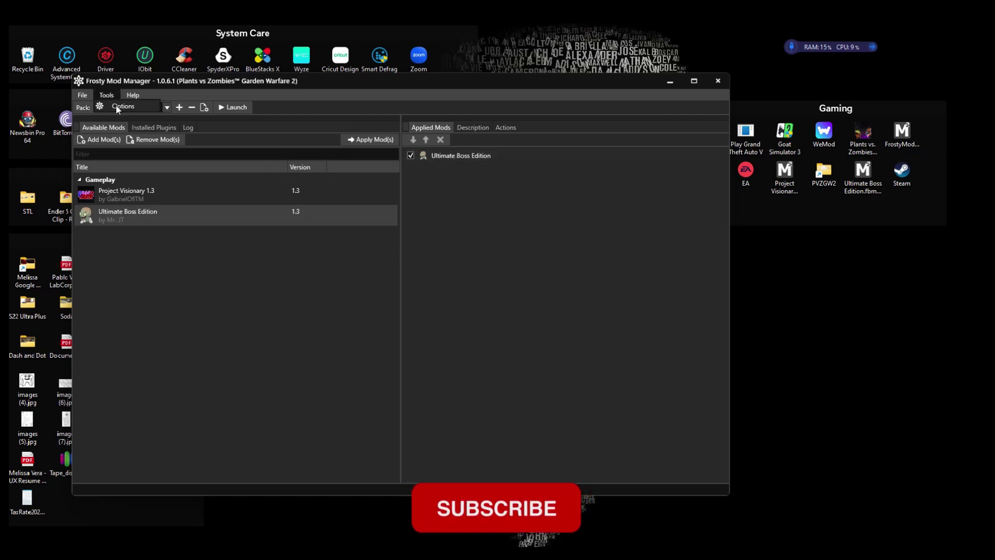
left_click(120, 106)
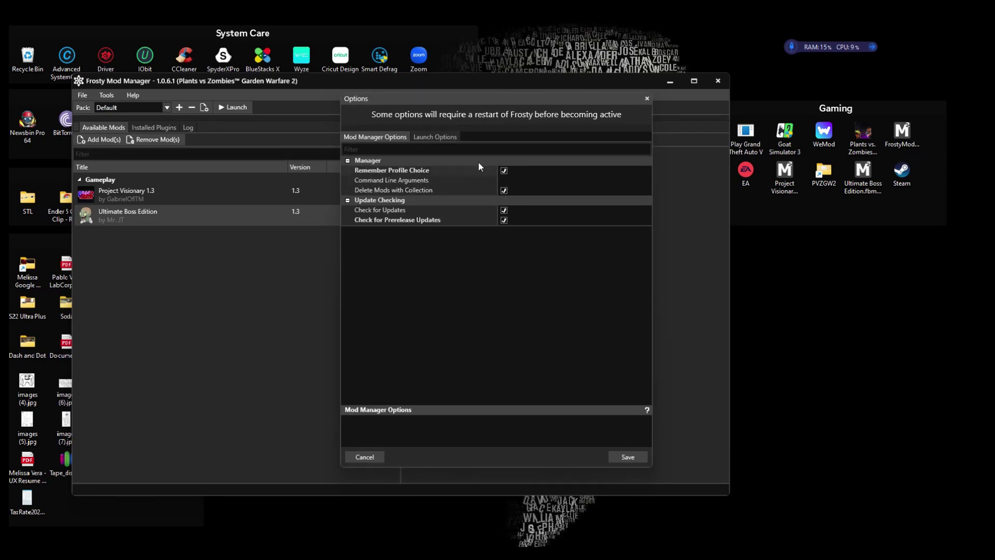
left_click(435, 138)
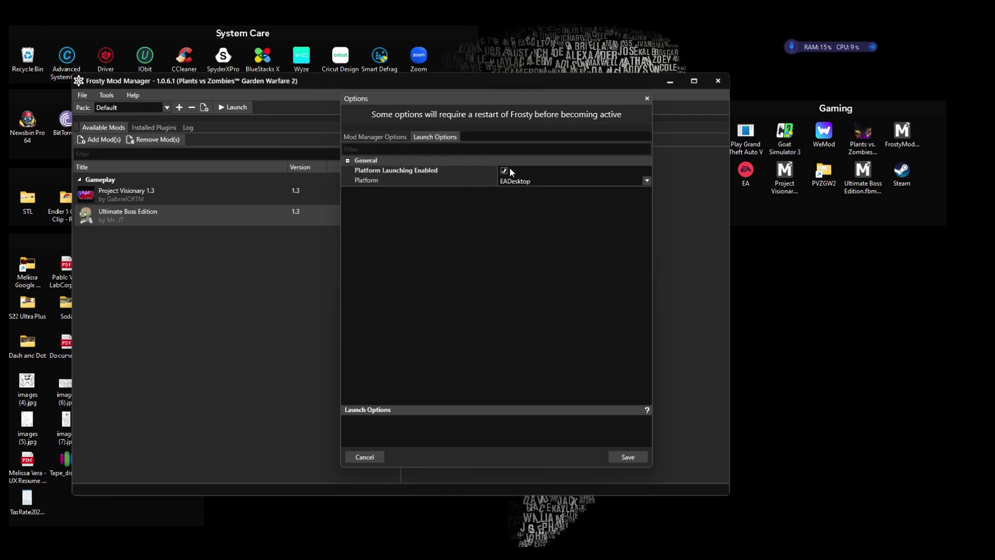
left_click(646, 181)
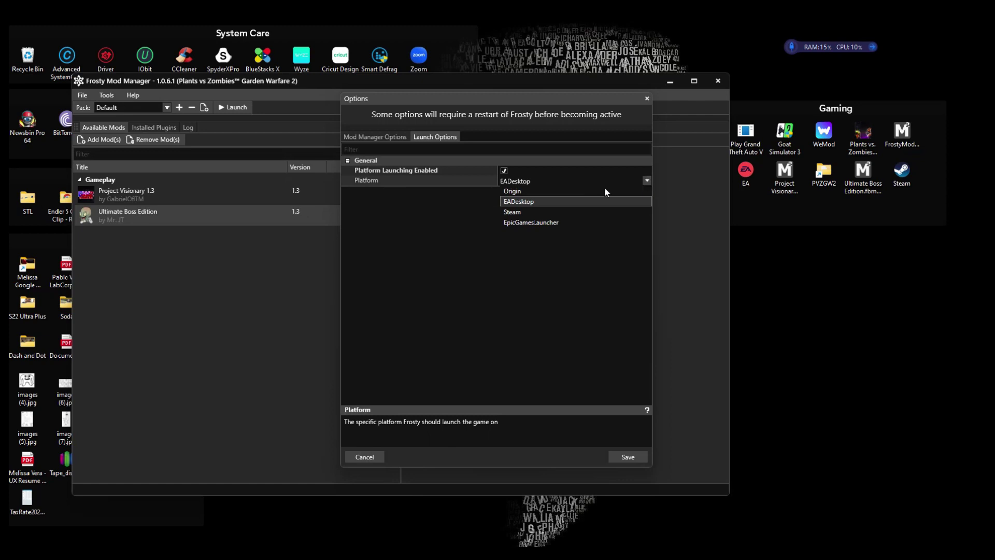
left_click(586, 191)
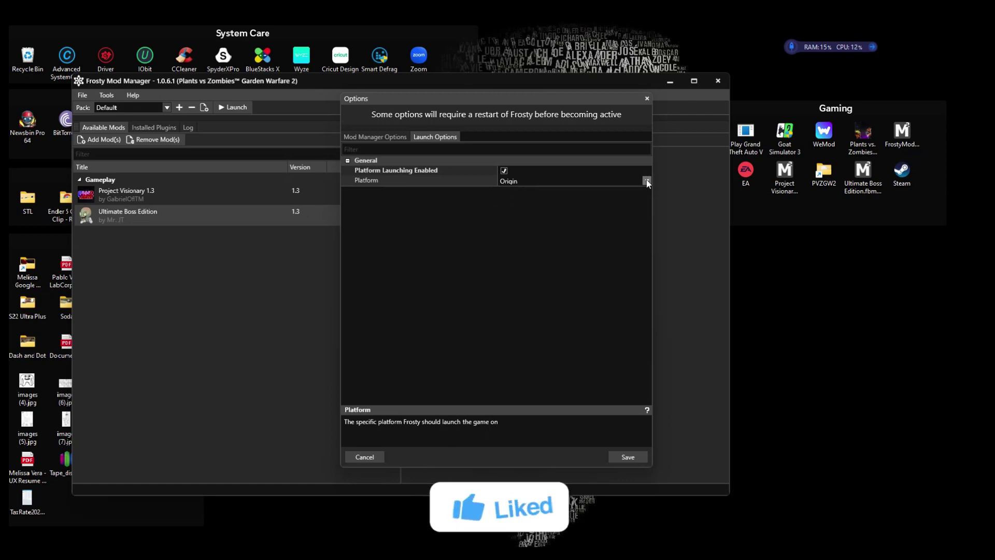
left_click(645, 180)
left_click(615, 200)
left_click(645, 180)
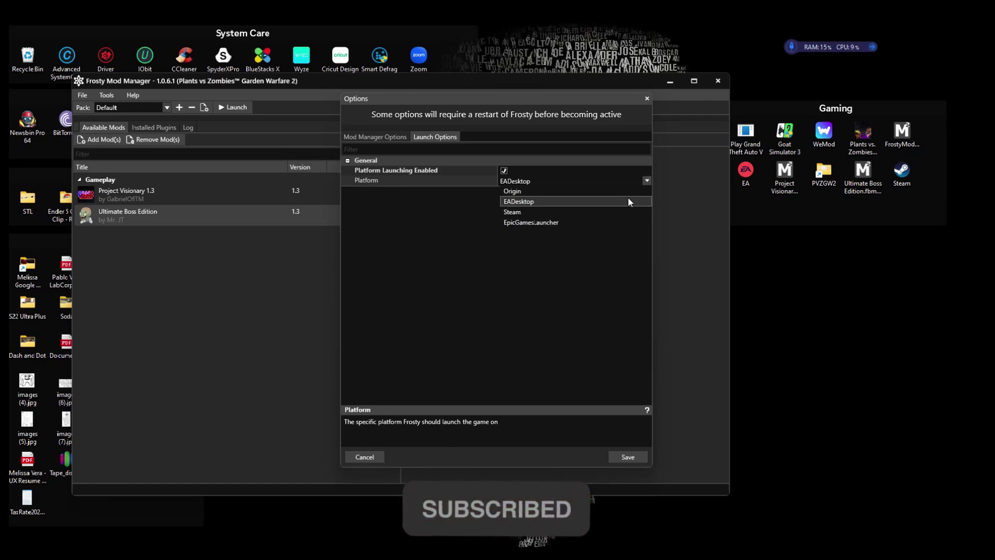
left_click(624, 210)
left_click(646, 180)
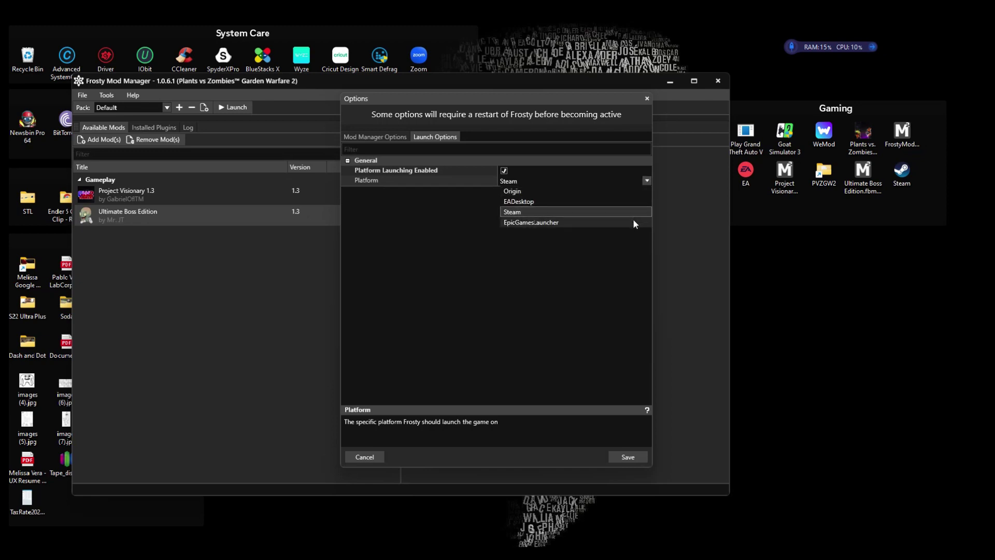
left_click(633, 221)
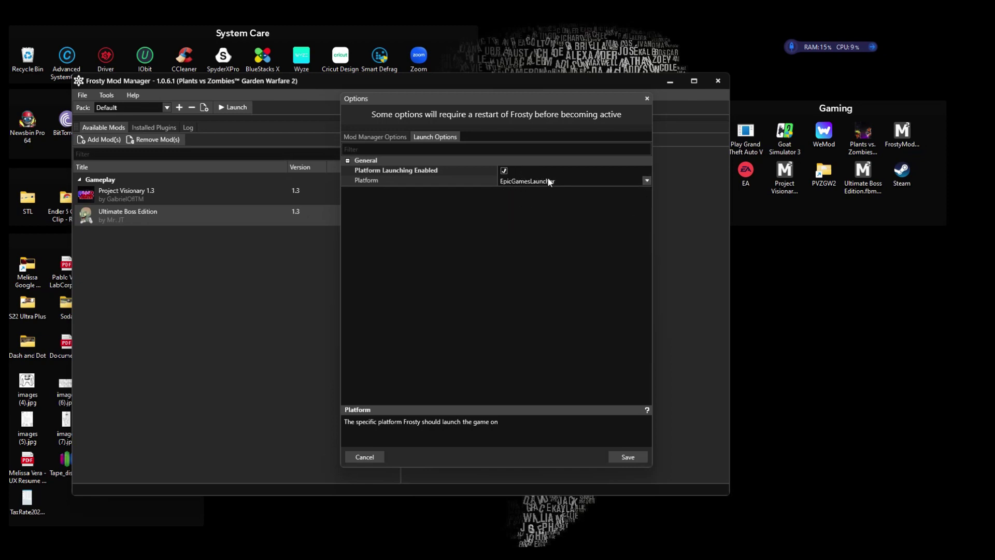
left_click(647, 100)
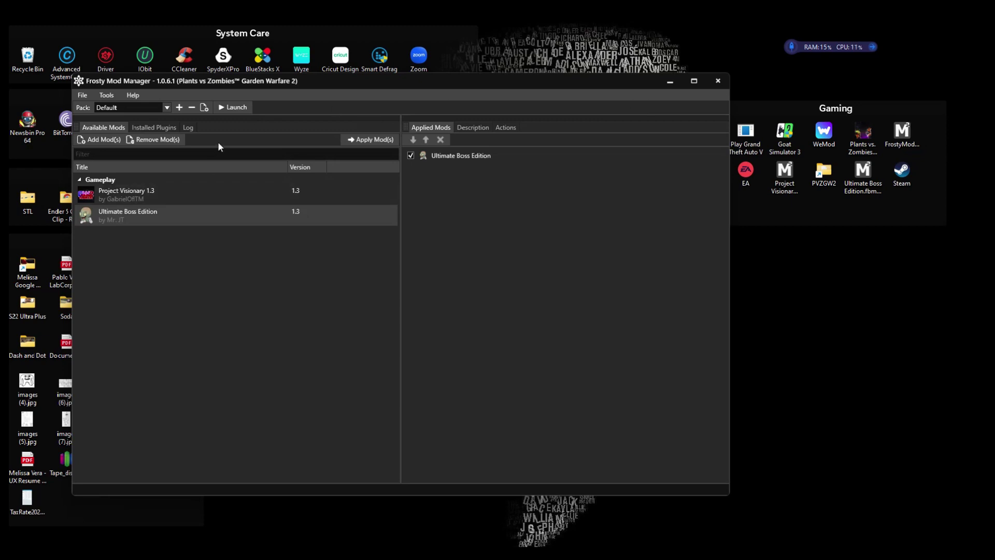
Launch the game with the applied Ultimate Boss Edition mod and minimize the EA app window.
left_click(233, 107)
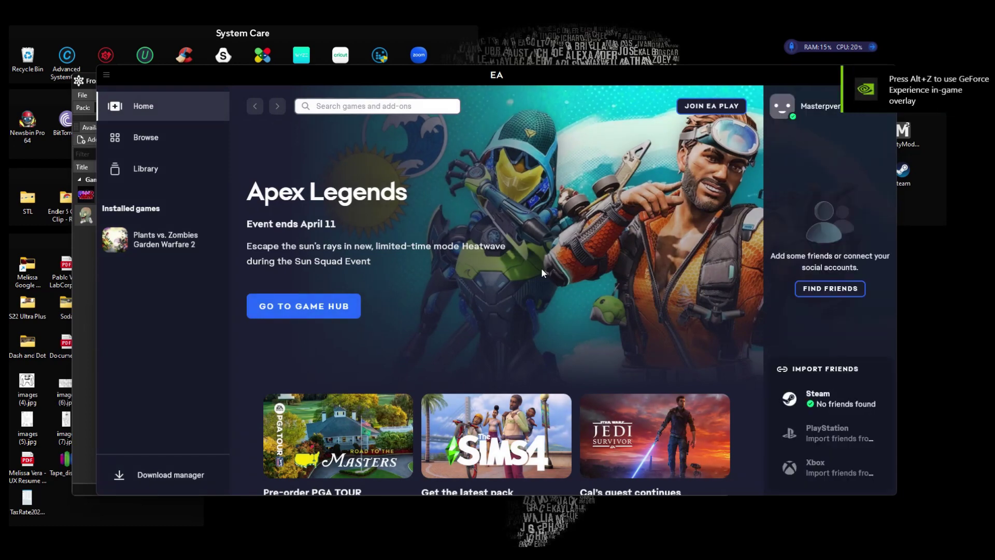
left_click_drag(827, 75, 803, 76)
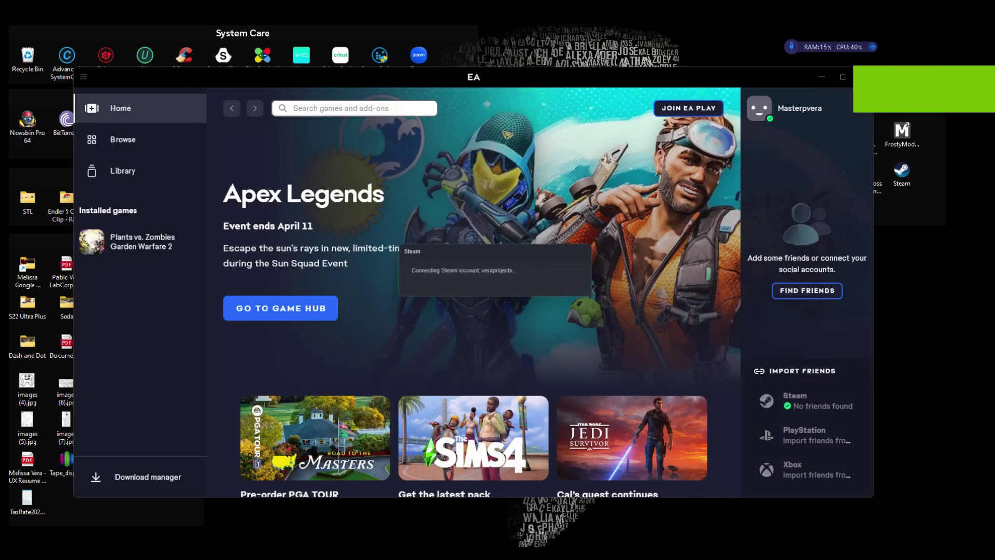
left_click(822, 76)
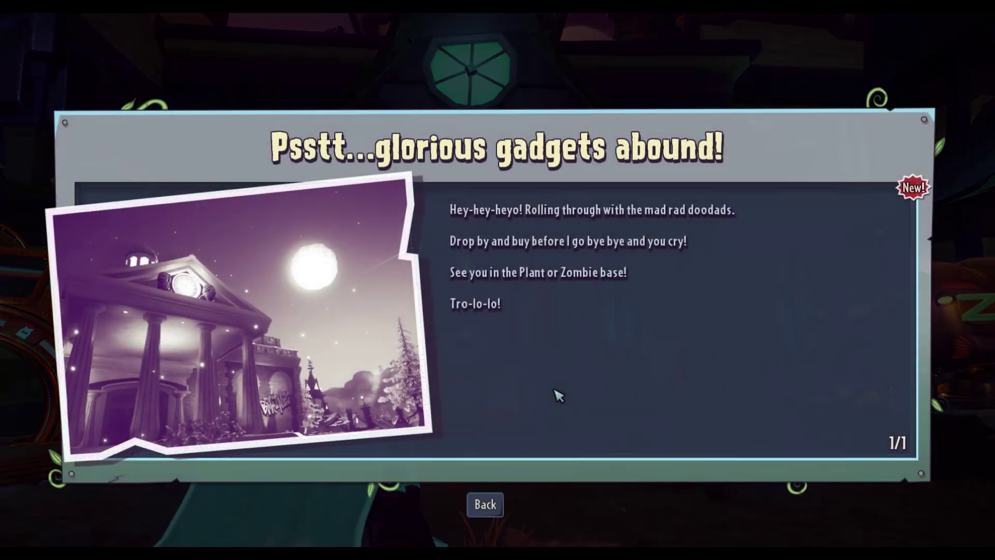
Close the in-game gadgets announcement, walk to the curtained booth with the hat displays and enter character selection.
left_click(486, 504)
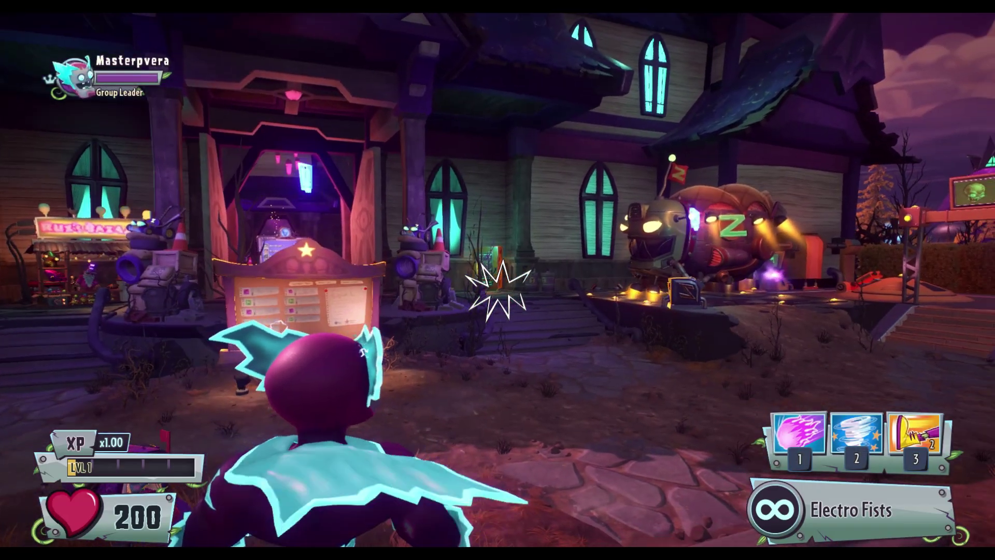
key("w")
key("w")
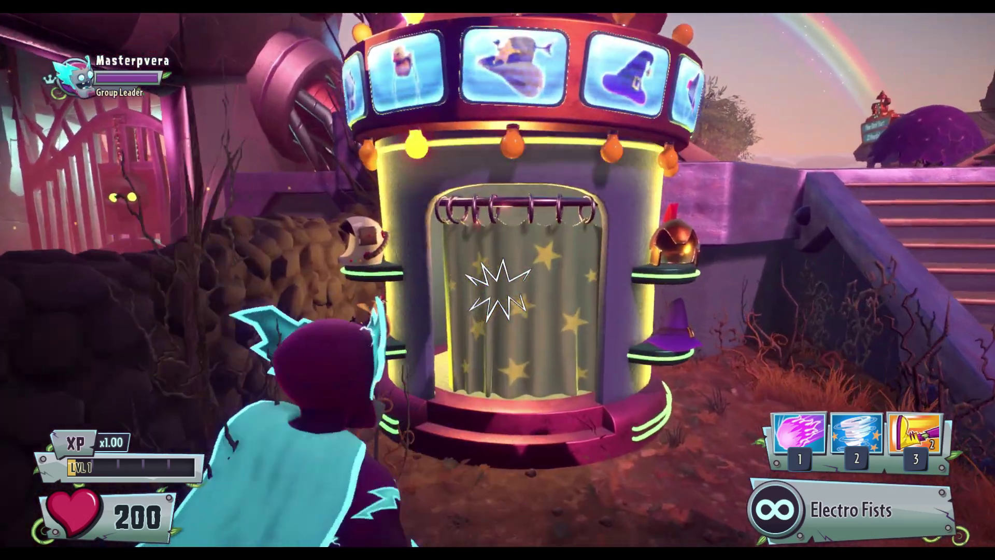
key("e")
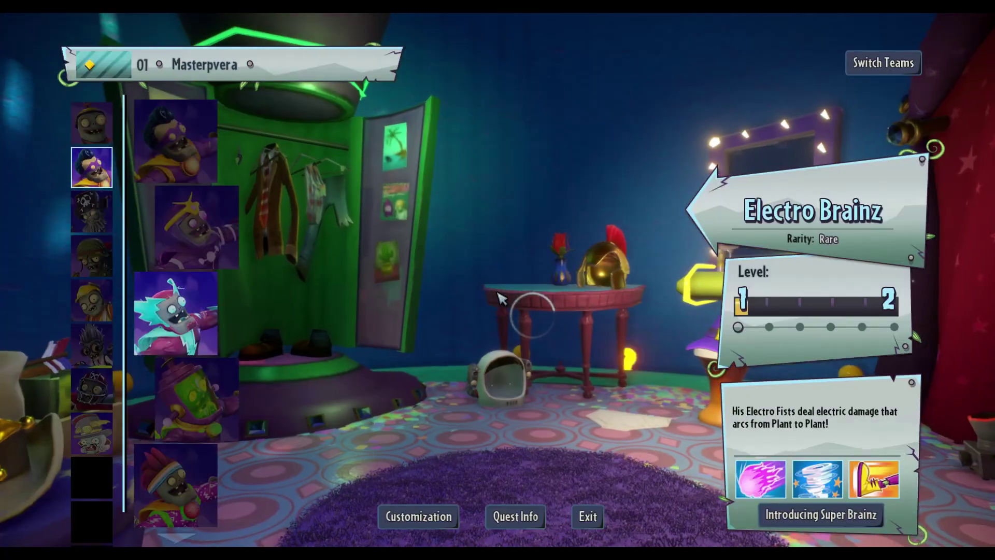
Choose Giga-Gargantuar from the Gargantuar class as the playable character.
left_click(90, 318)
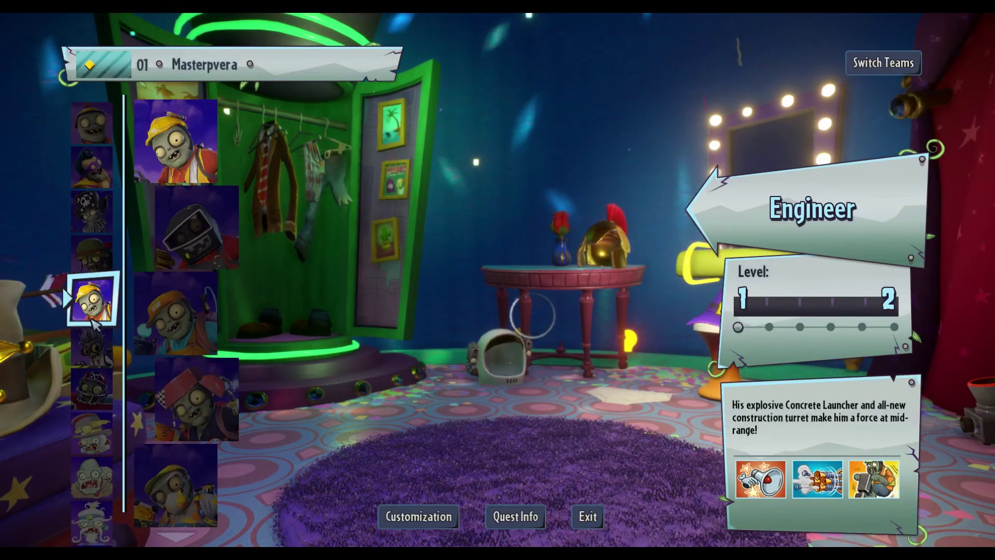
scroll(94, 324, "down", 1)
left_click(101, 443)
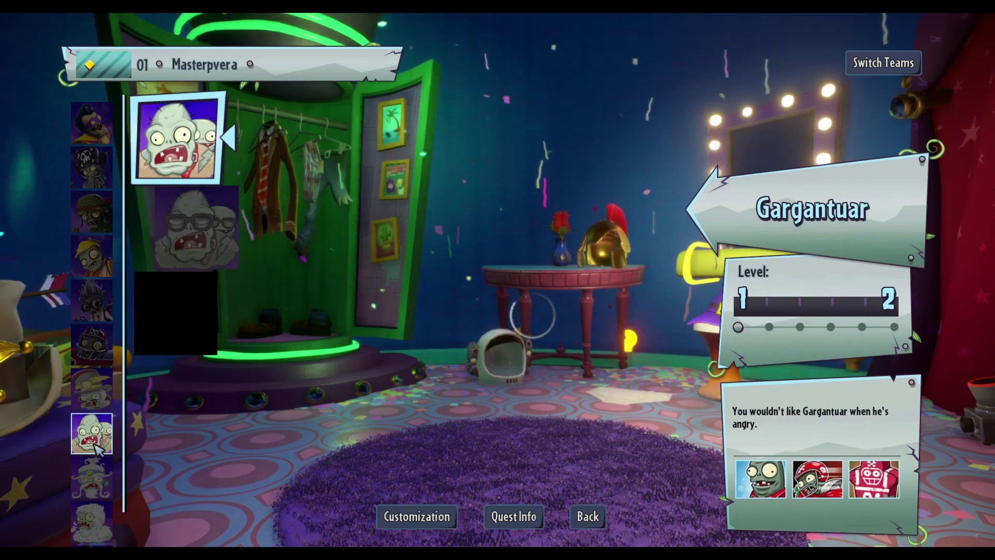
left_click(194, 240)
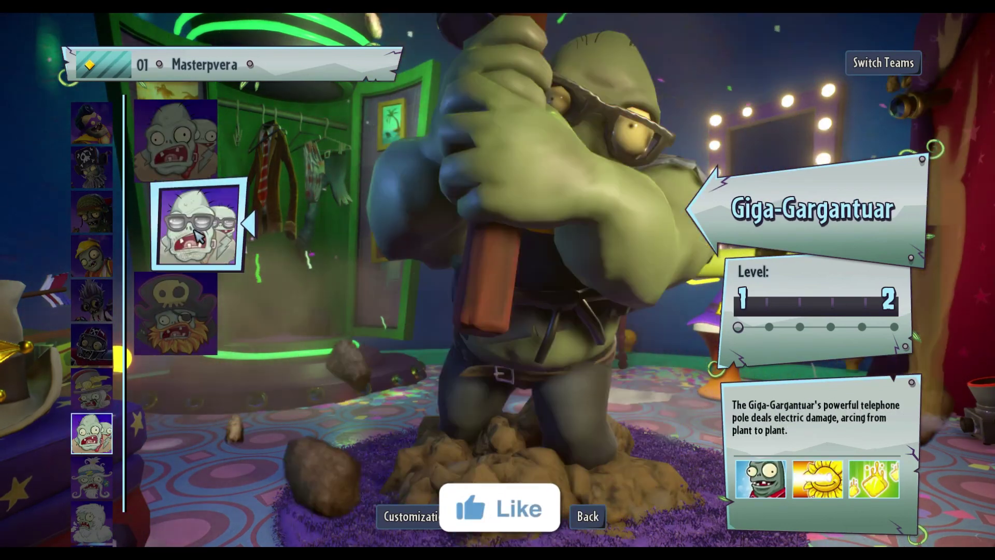
left_click(193, 226)
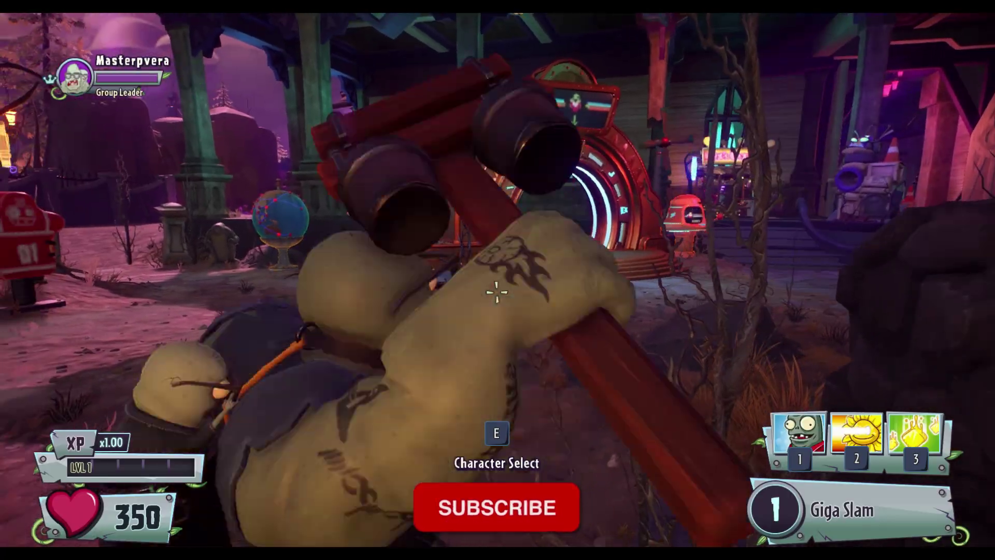
Test Giga-Gargantuar's Giga Slam attack and return to the booth to reopen character selection.
left_click(496, 292)
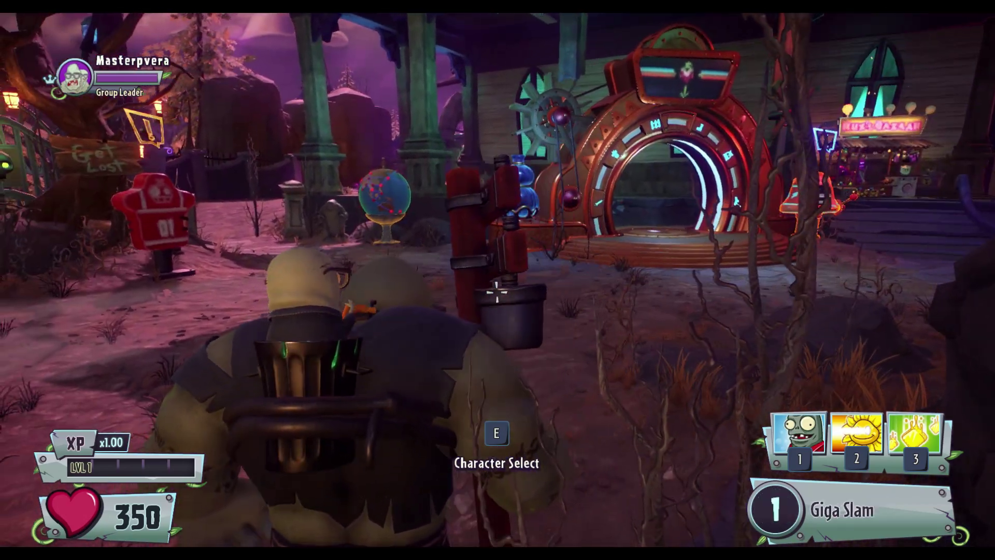
key("a")
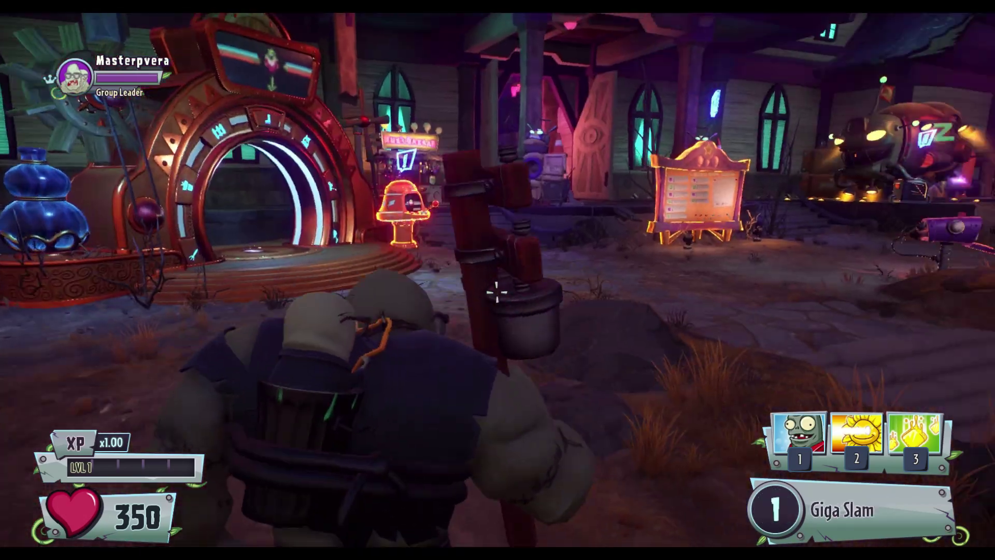
key("a")
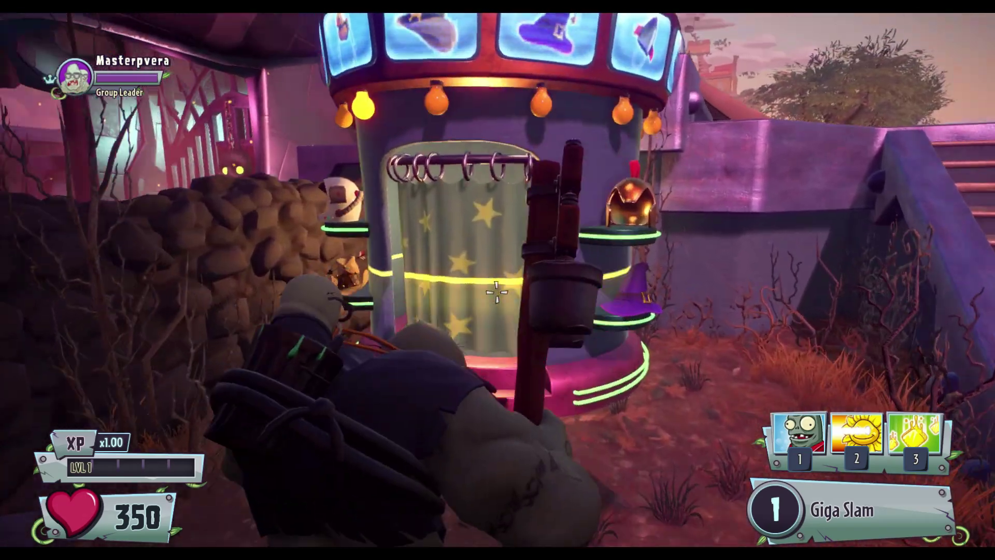
key("e")
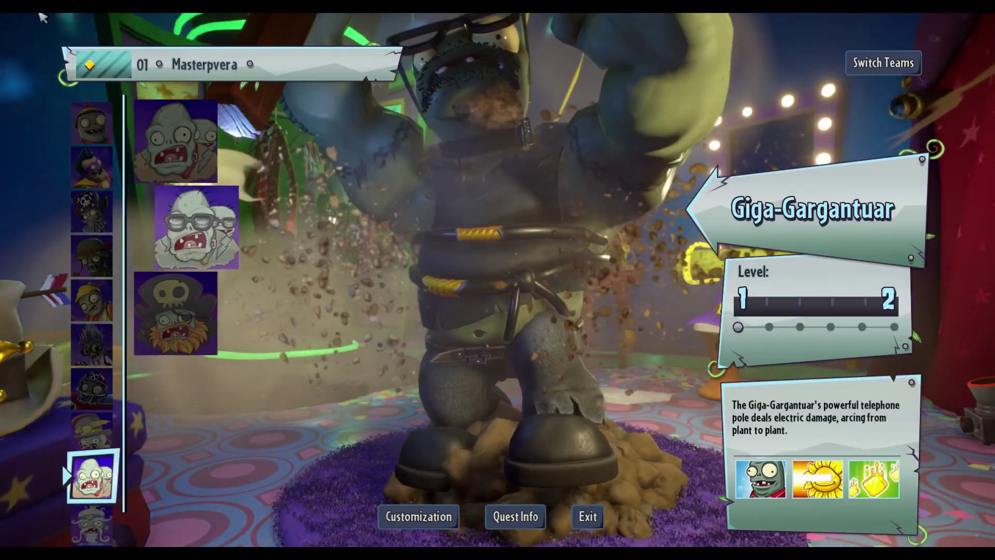
Switch to the first character class in the roster and test firing its Renegade Blasters while moving around near the portal.
left_click(92, 122)
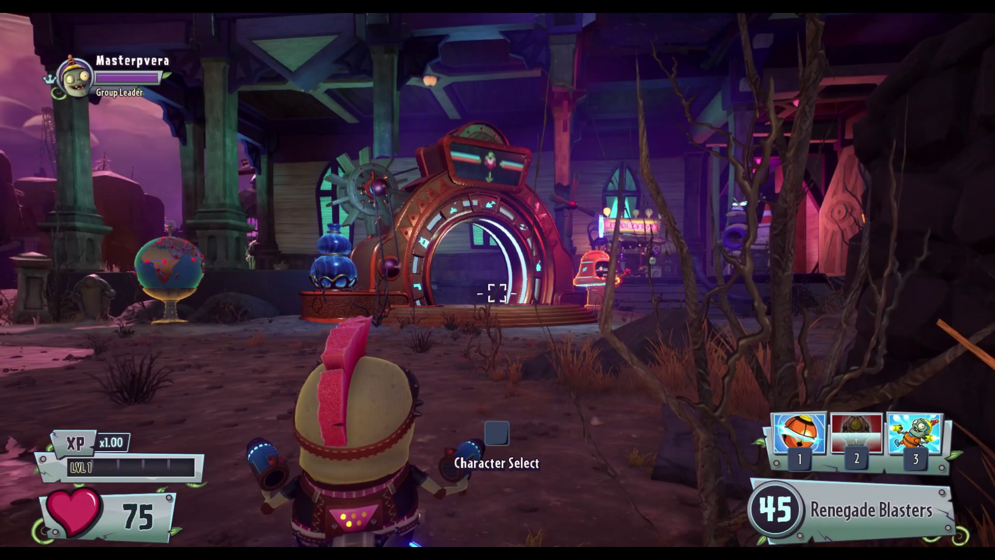
left_click_drag(497, 293, 497, 293)
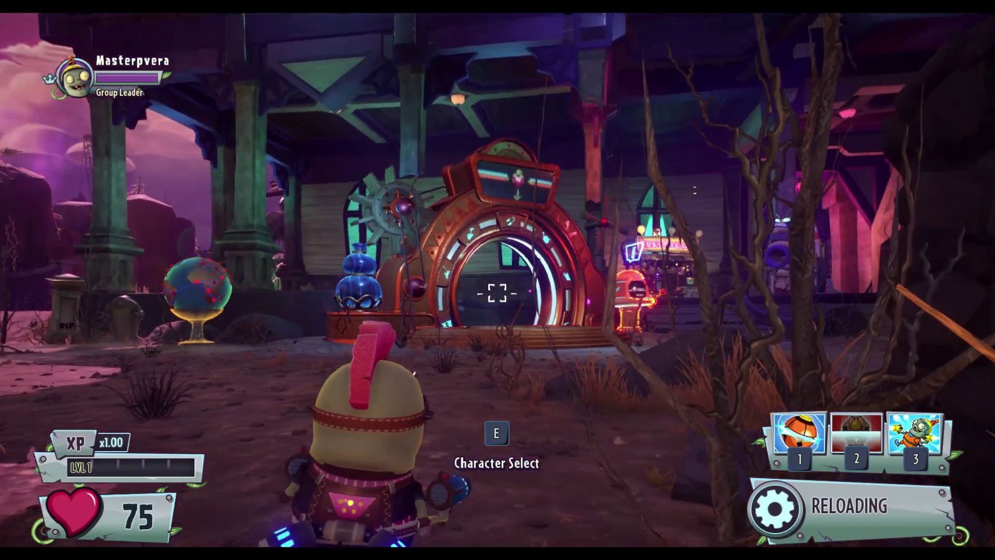
key("w")
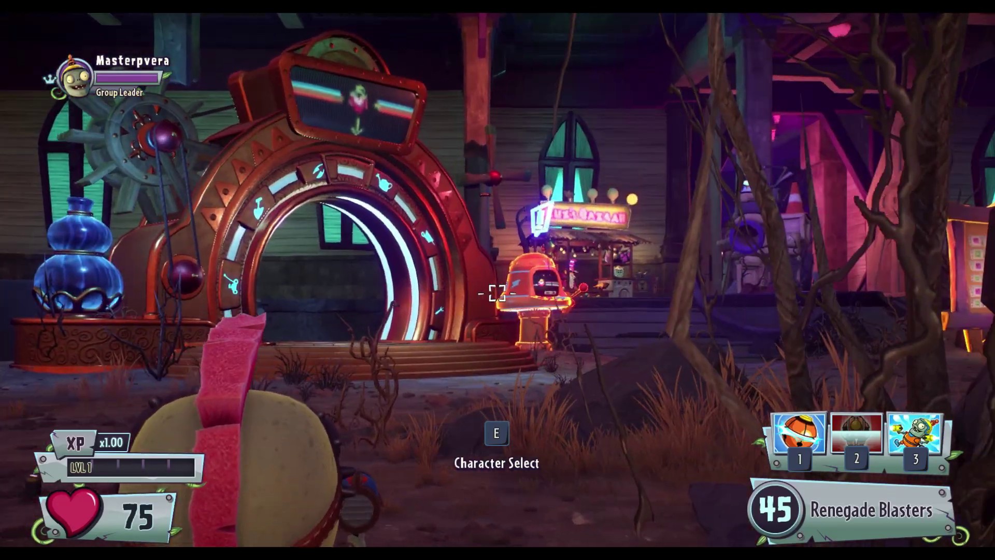
left_click_drag(496, 293, 496, 293)
key("s")
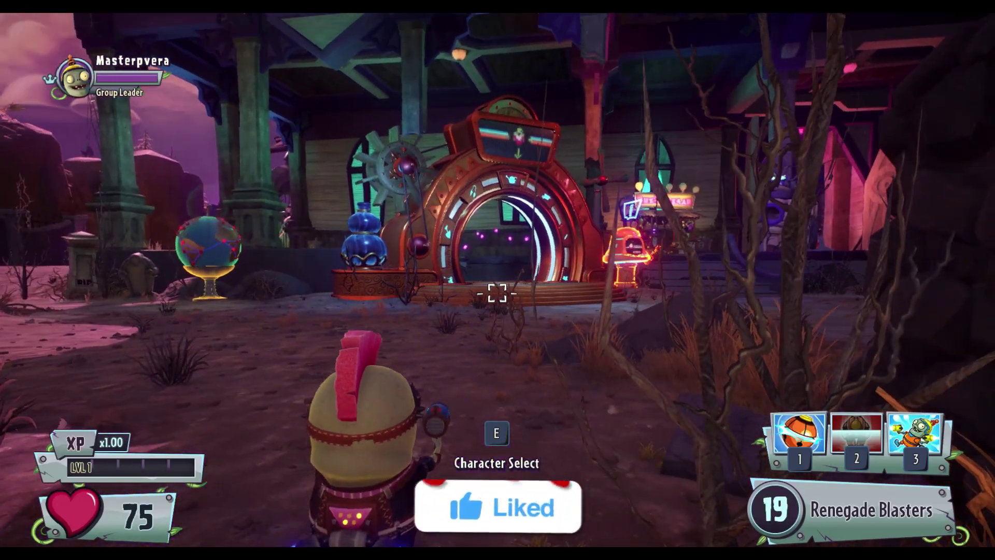